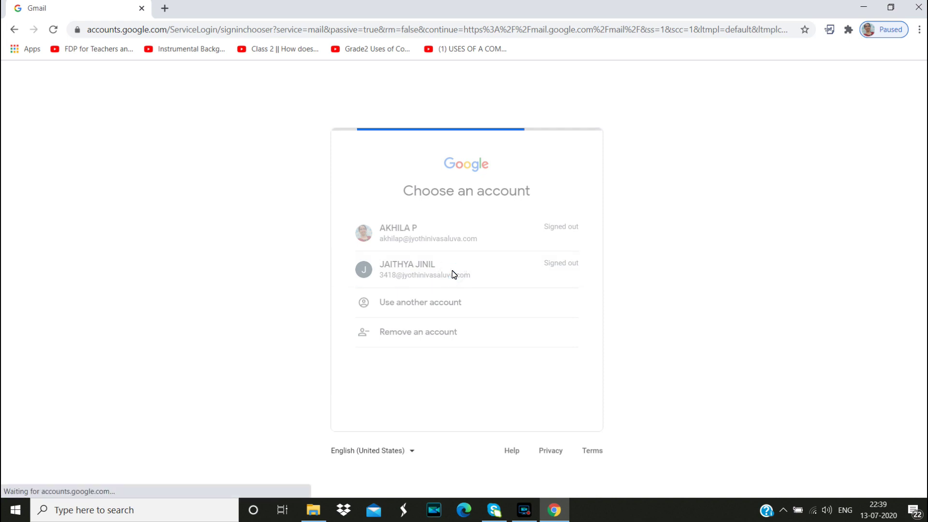
Enter the student account's password and sign in to reach the Gmail inbox
text(••••••••)
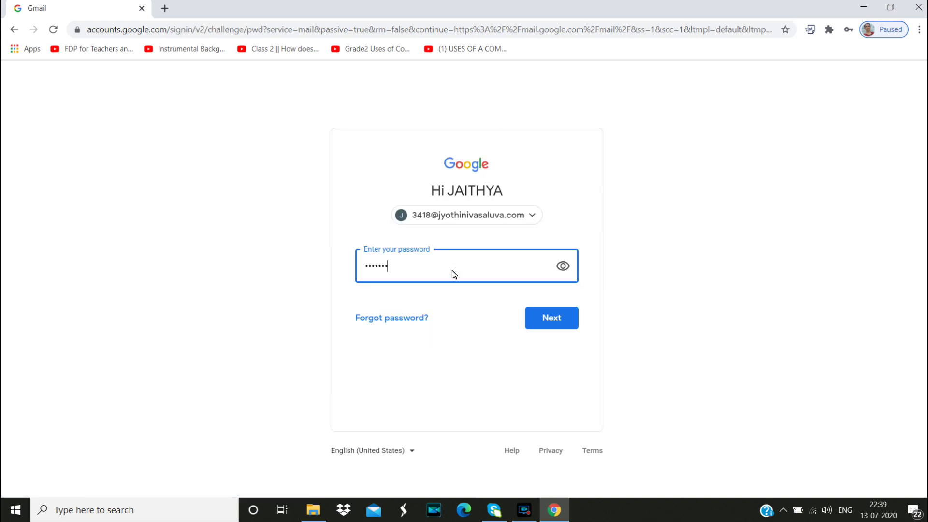
text(•••••)
click(546, 317)
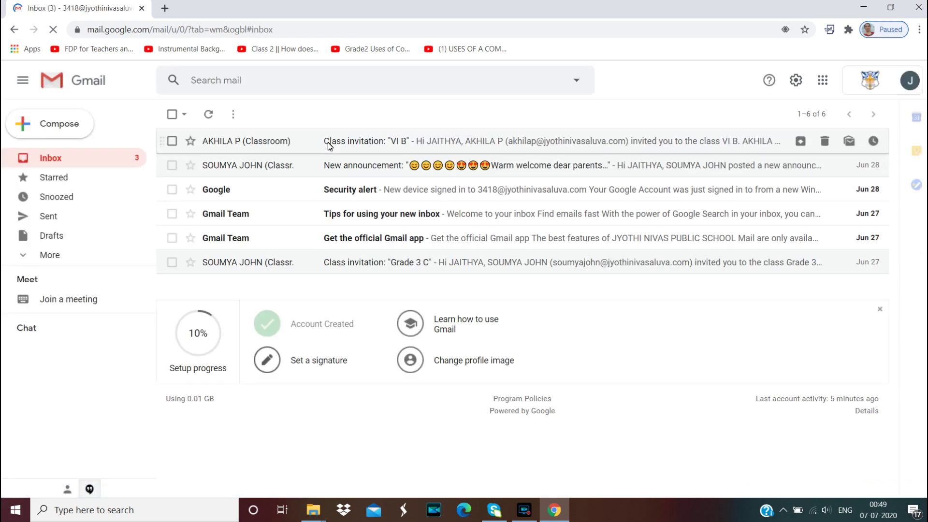
Launch Google Classroom from Gmail's Google apps menu
click(821, 82)
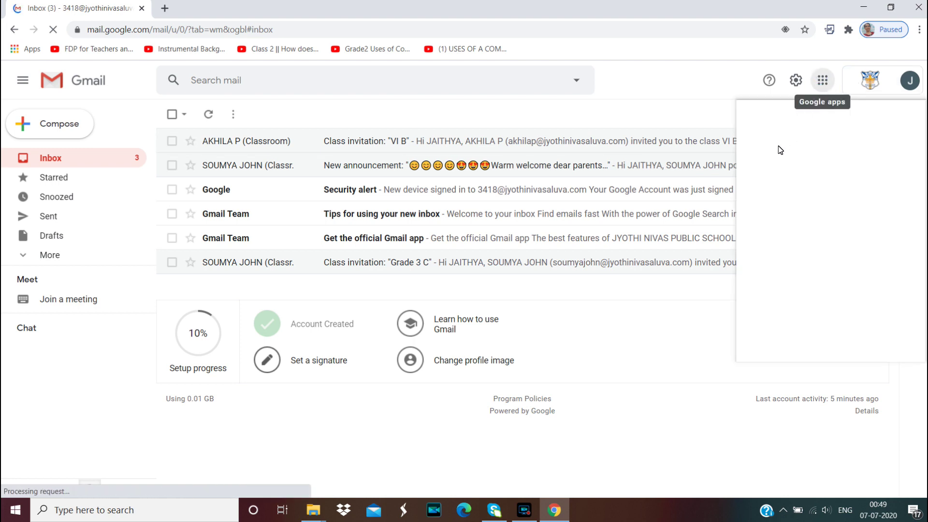
click(767, 202)
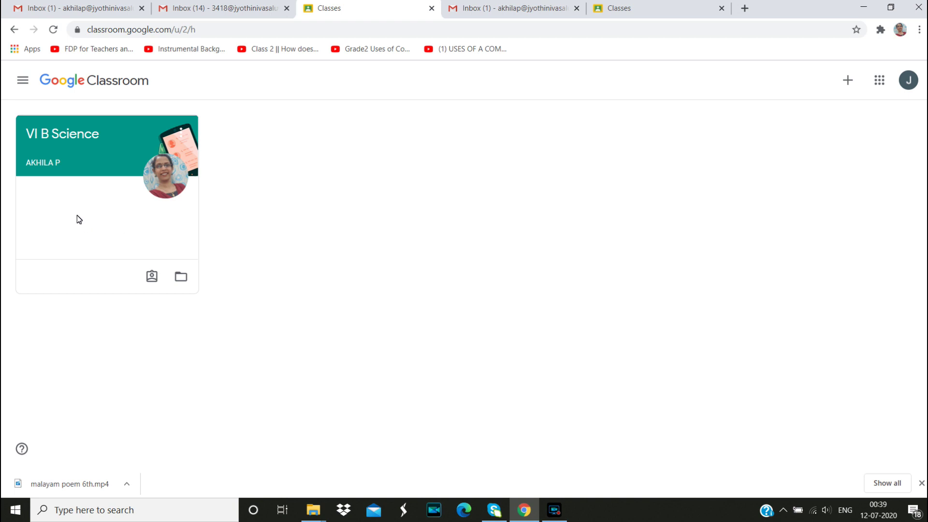
In VI B Science classwork, open Unit 1's 'Parts of plants' material
click(68, 136)
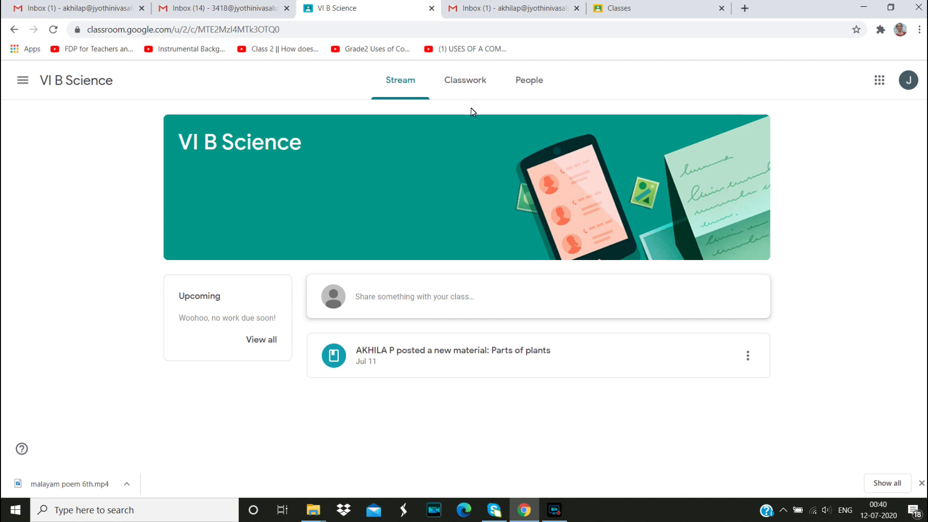
click(469, 85)
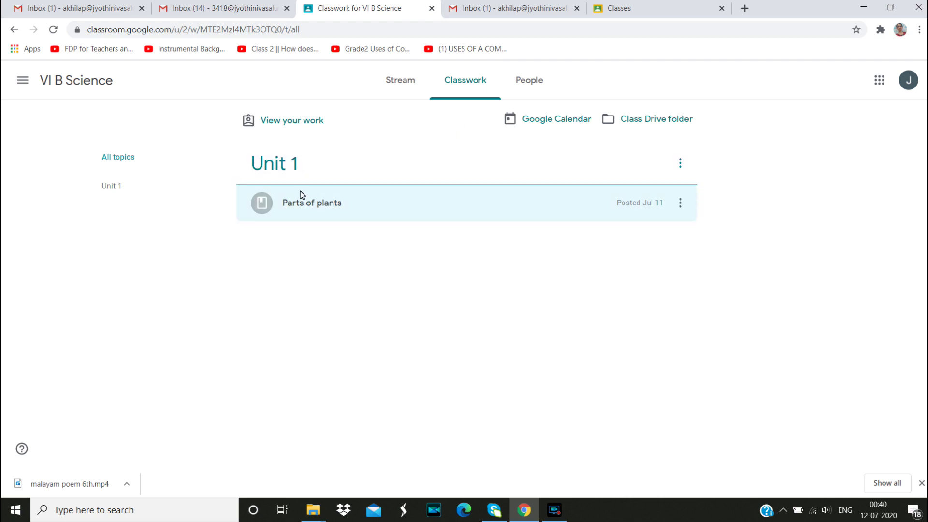
click(284, 168)
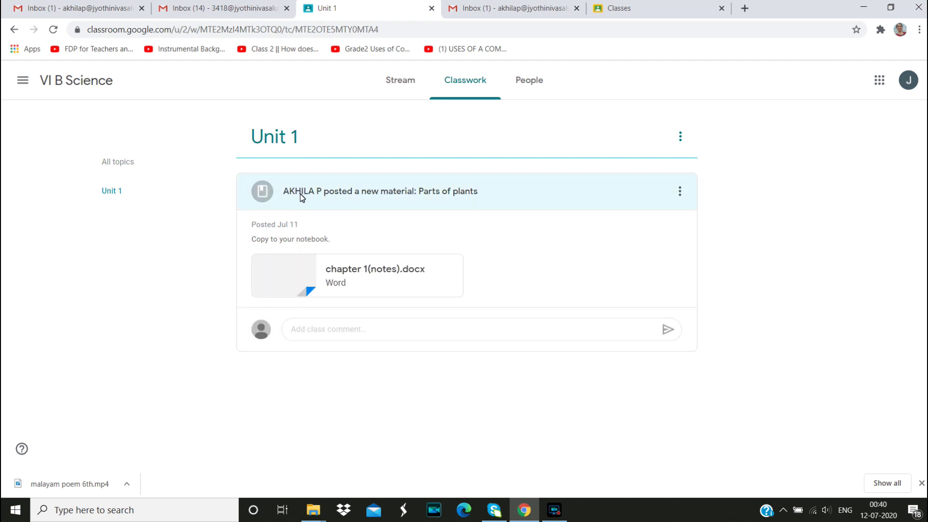
click(300, 193)
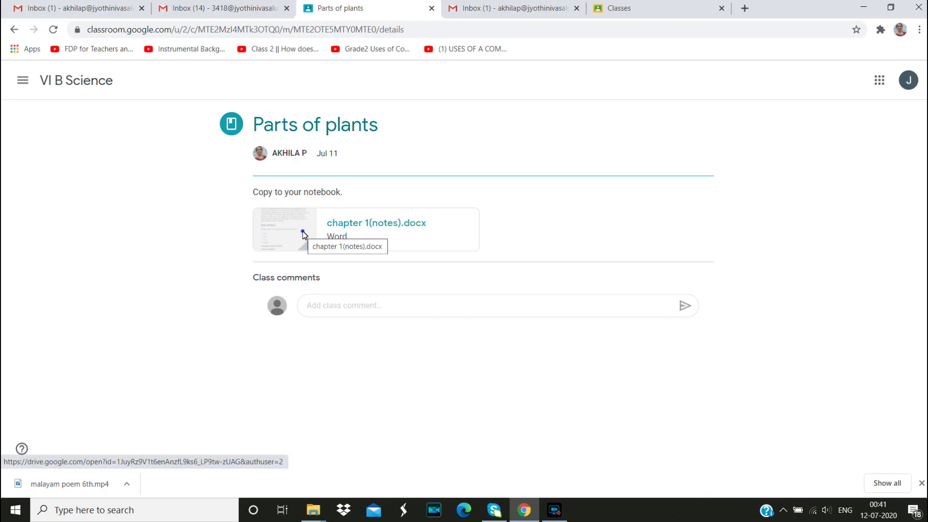
Preview the chapter 1(notes).docx attachment and scroll through its contents
click(303, 232)
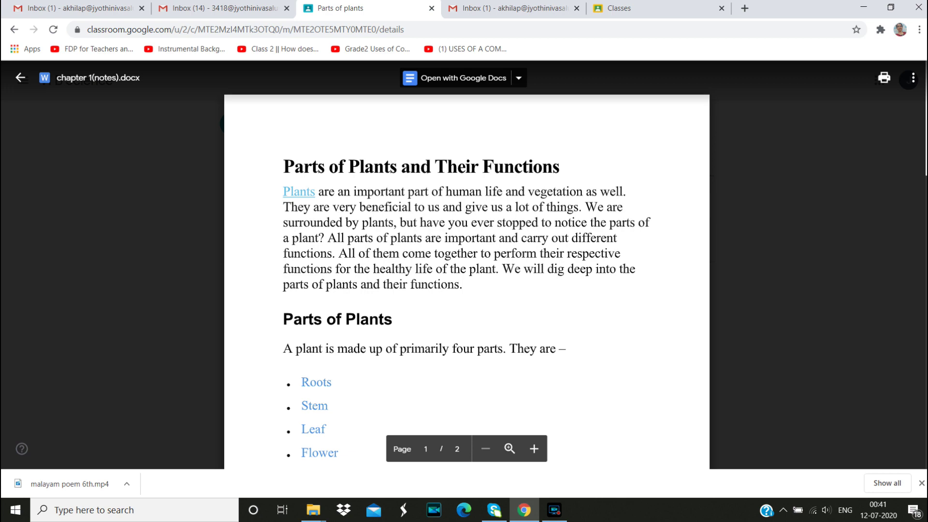
scroll(466, 266, down, 8)
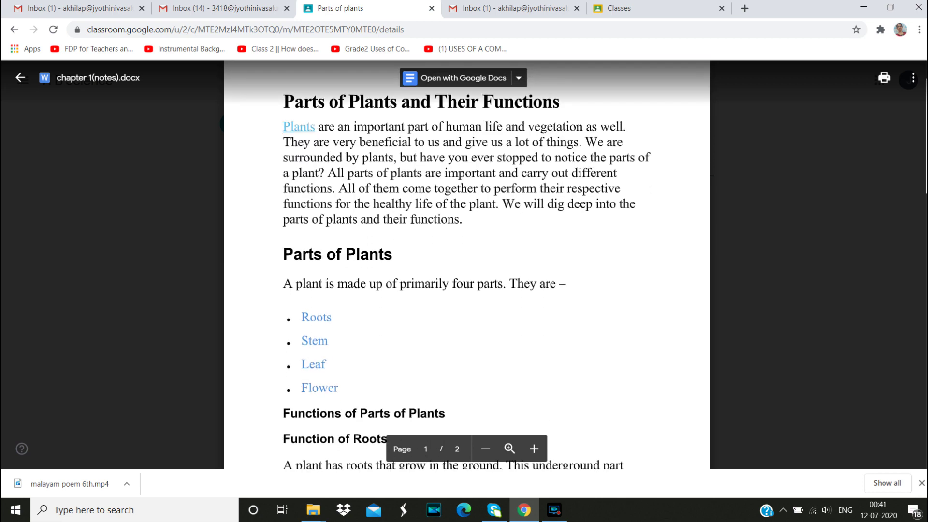
scroll(634, 270, up, 8)
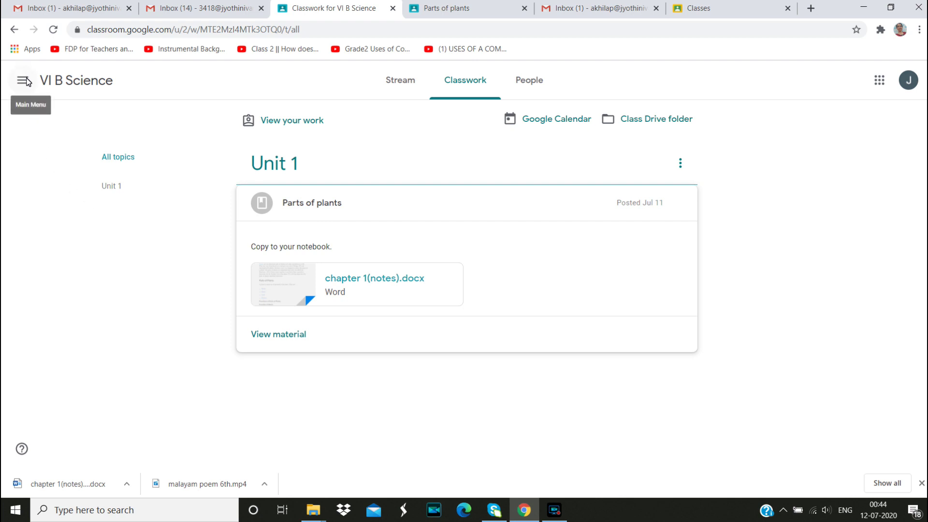
Return to the Classes home page via the main menu
click(23, 81)
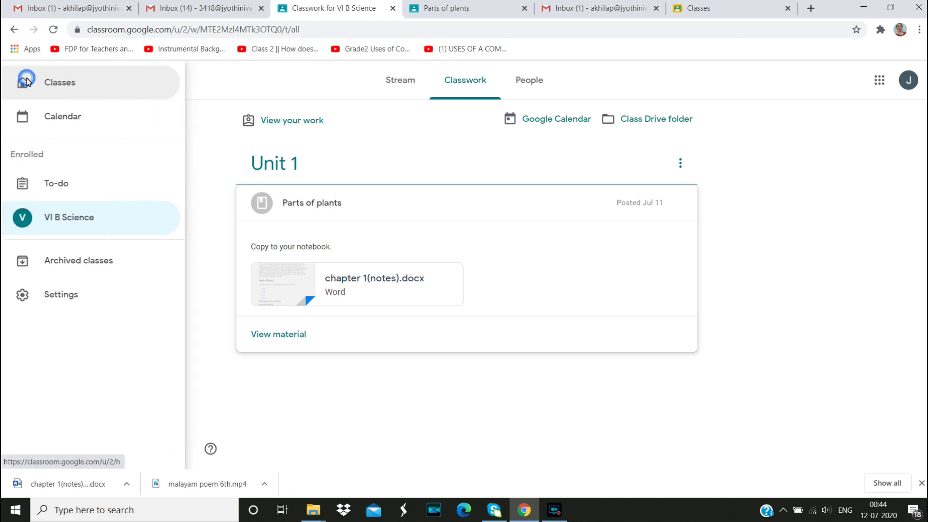
click(59, 84)
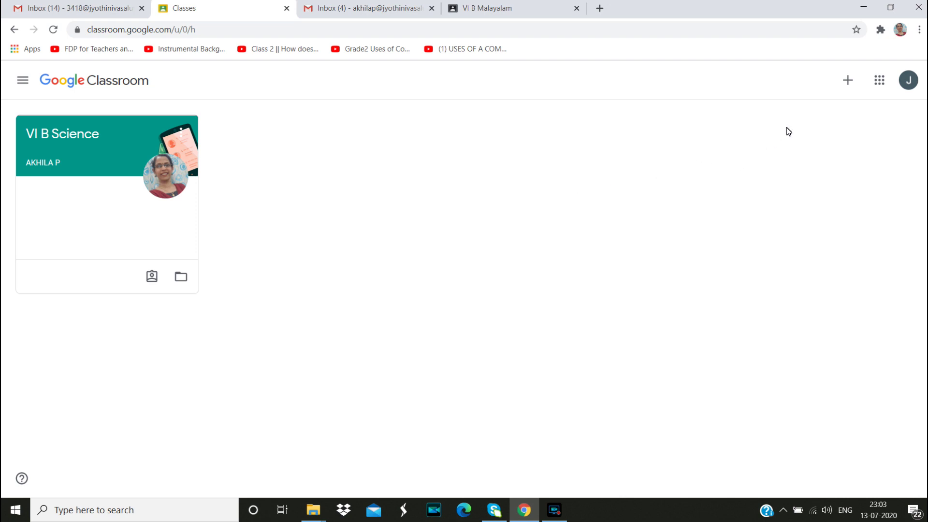
Join the VI B Malayalam class by entering its class code
click(846, 81)
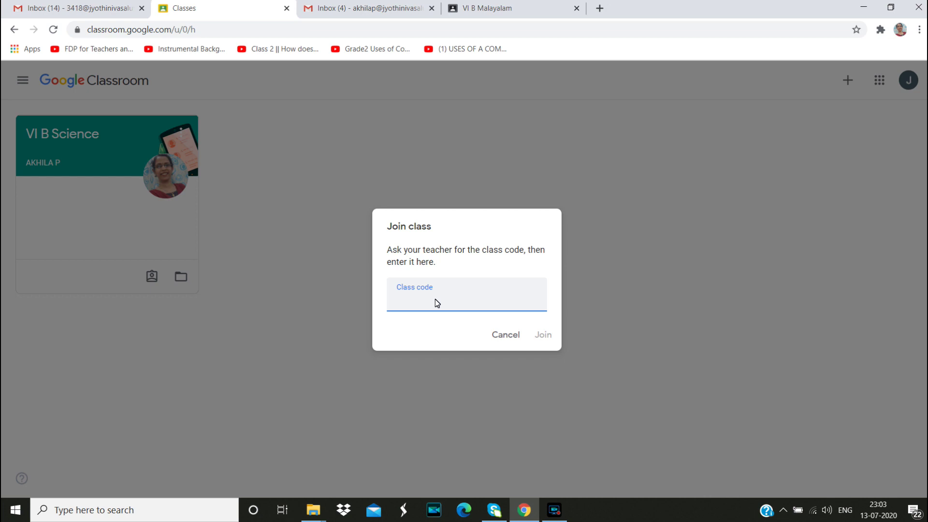
click(543, 335)
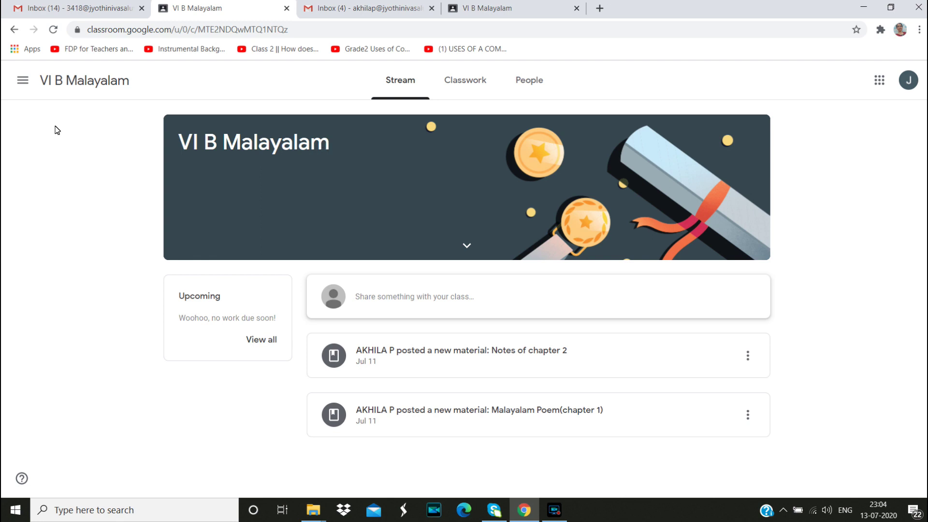
Go back to Classes and open the VI B Malayalam Classwork page
click(24, 82)
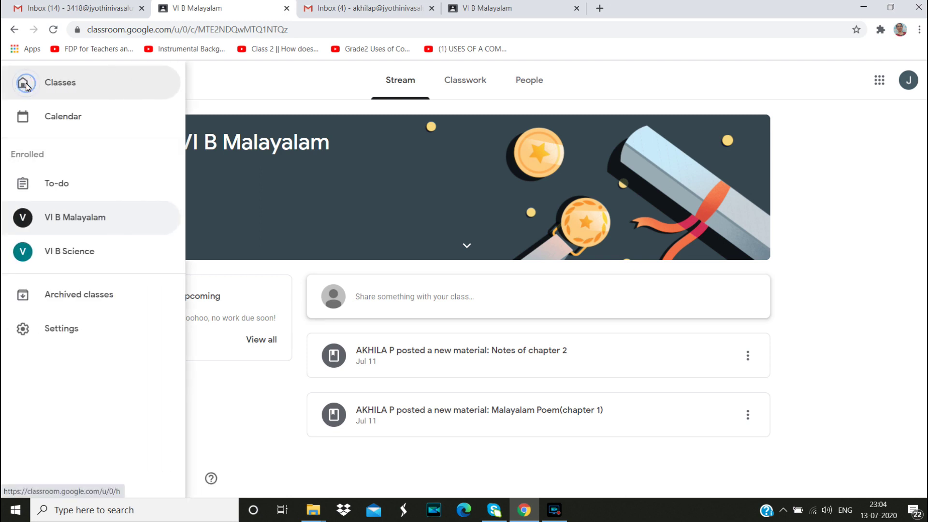
click(77, 88)
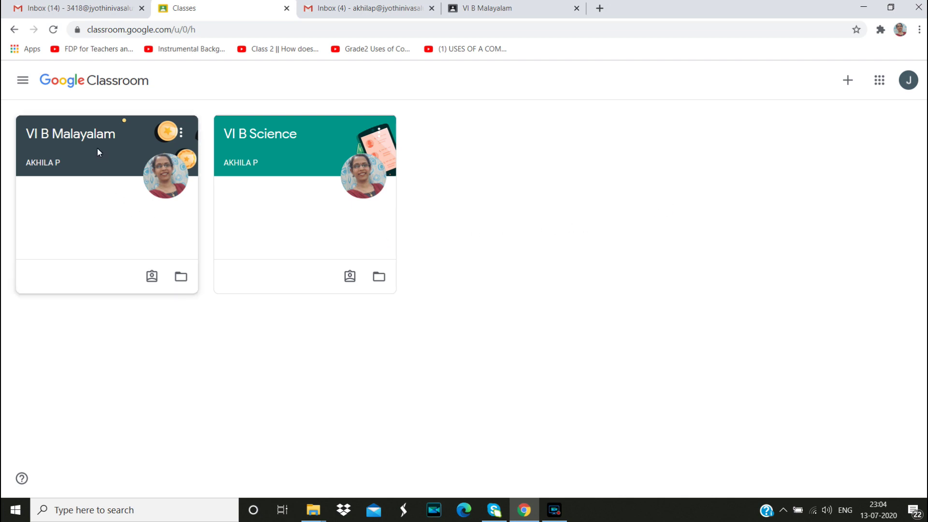
click(91, 135)
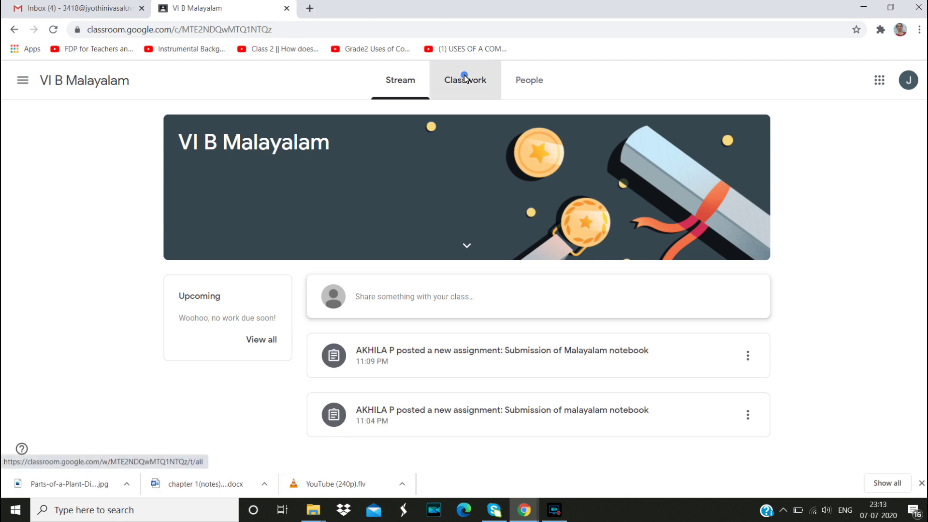
click(465, 79)
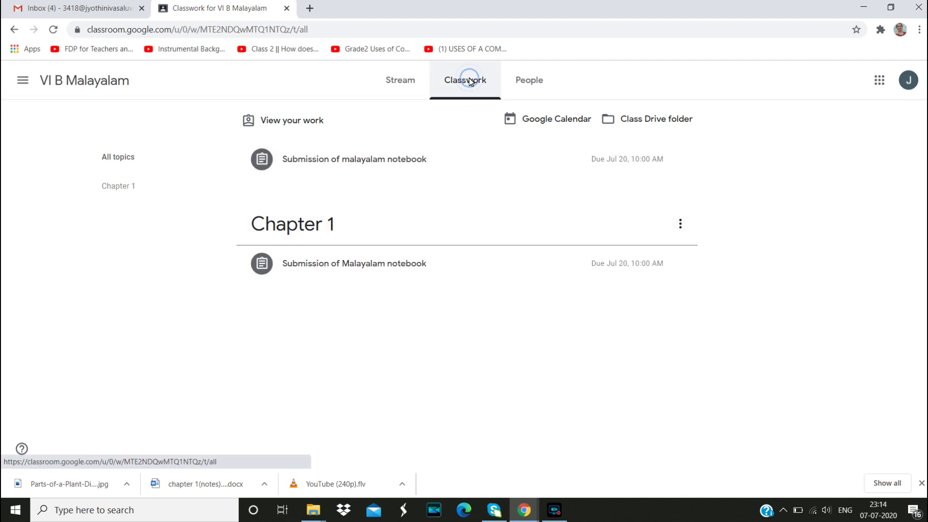
Open the 5-point 'Submission of Malayalam notebook' assignment under Chapter 1
click(317, 226)
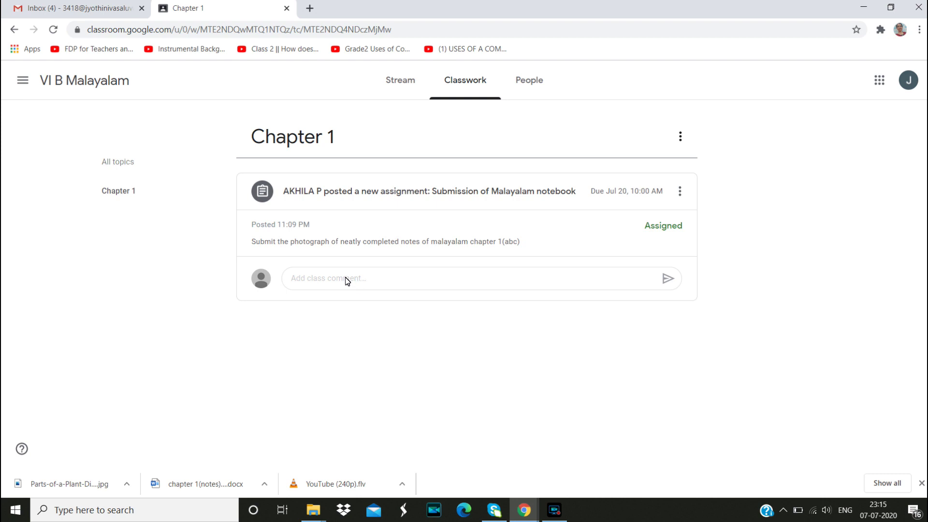
click(269, 193)
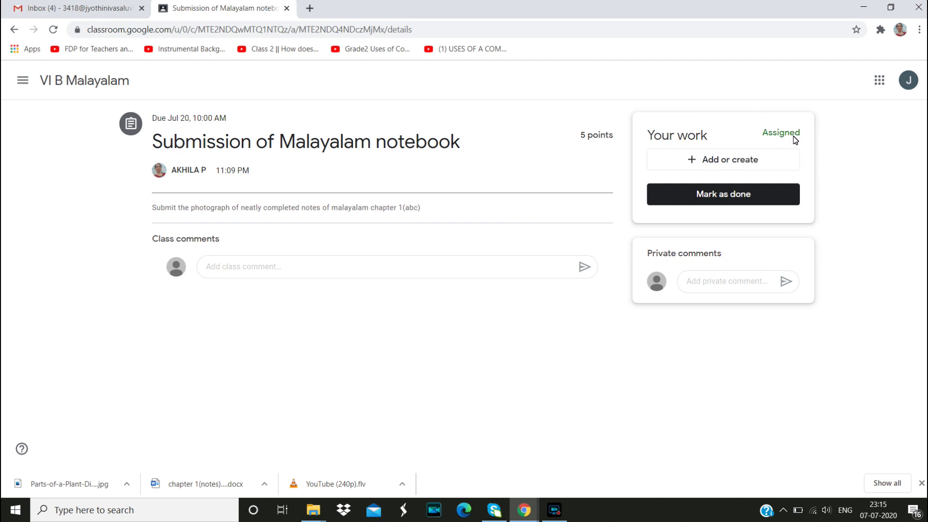
Add IMG20200706143222.jpg from Desktop > answers > malayalam to the upload list
click(745, 162)
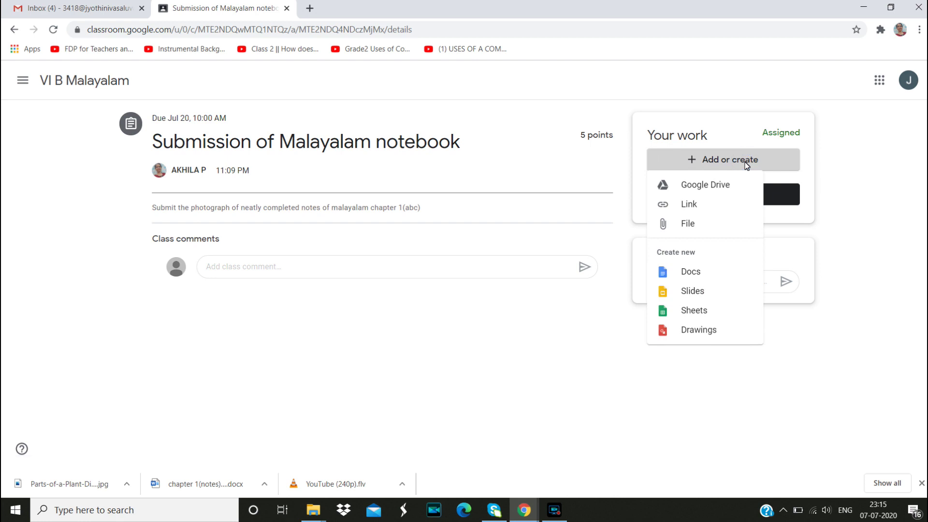
click(683, 226)
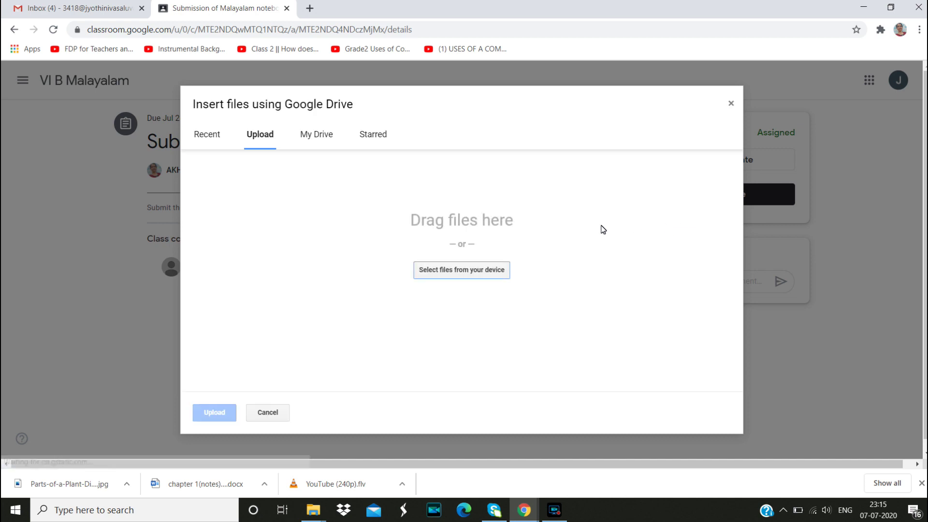
click(468, 271)
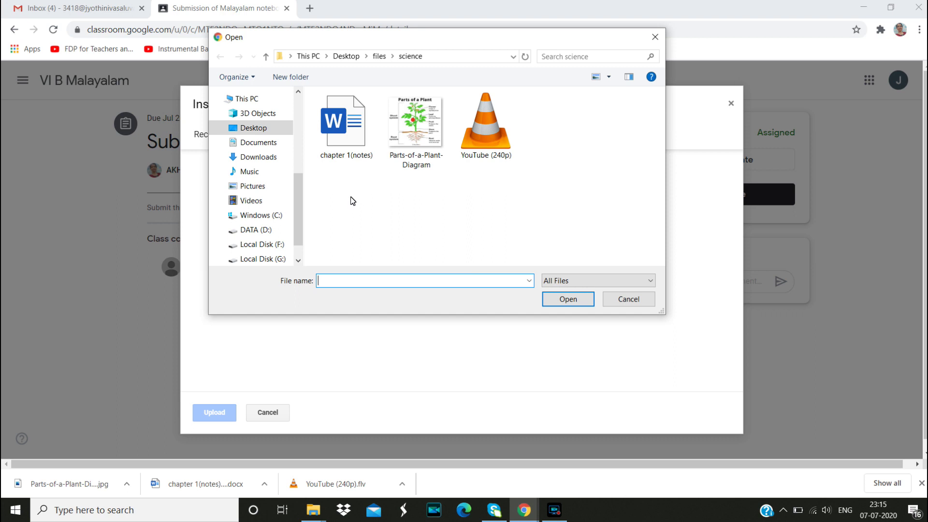
click(379, 56)
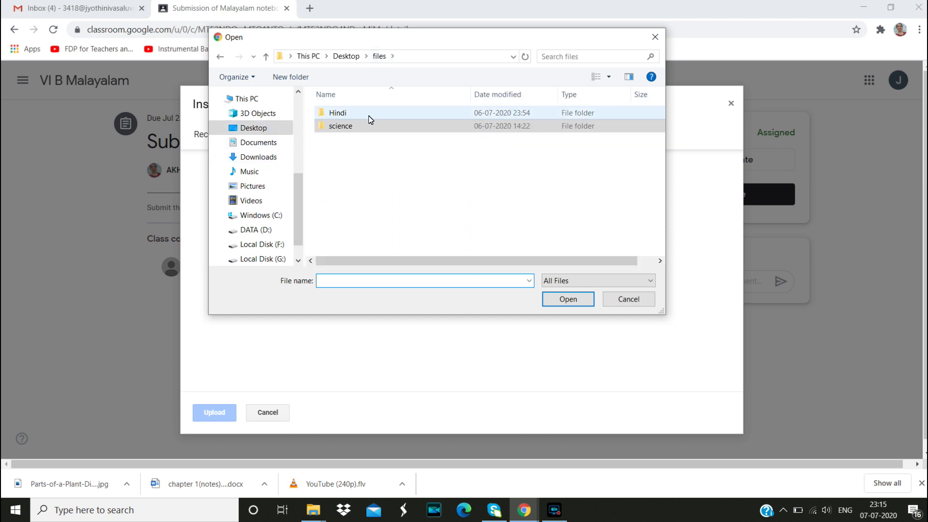
click(346, 56)
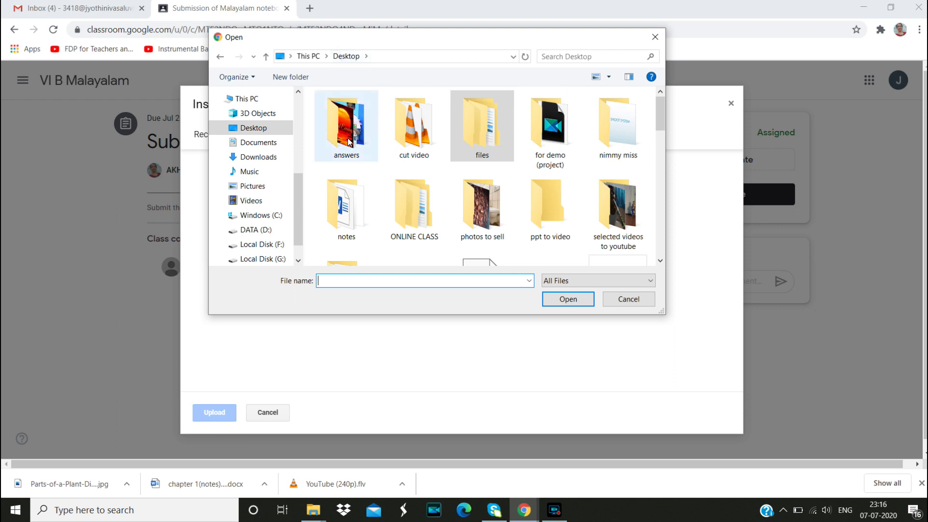
double_click(350, 142)
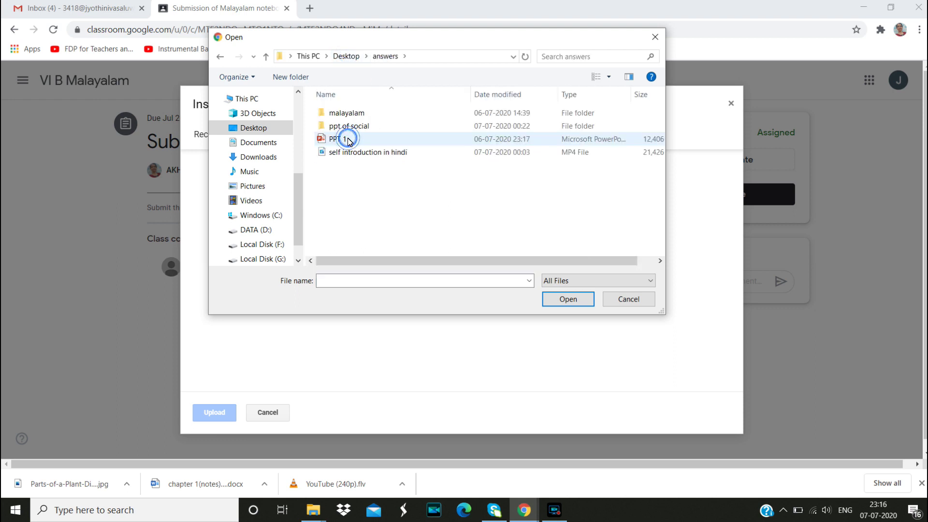
double_click(358, 115)
click(357, 112)
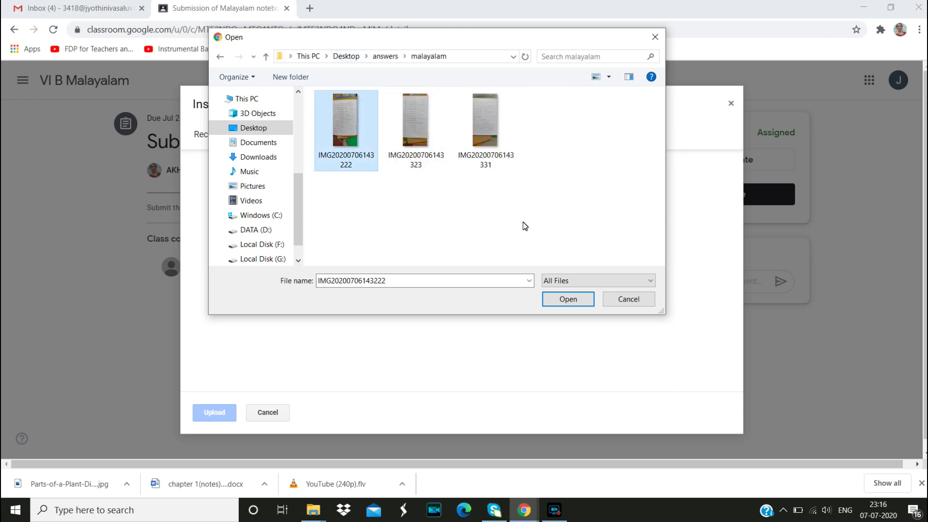
click(568, 299)
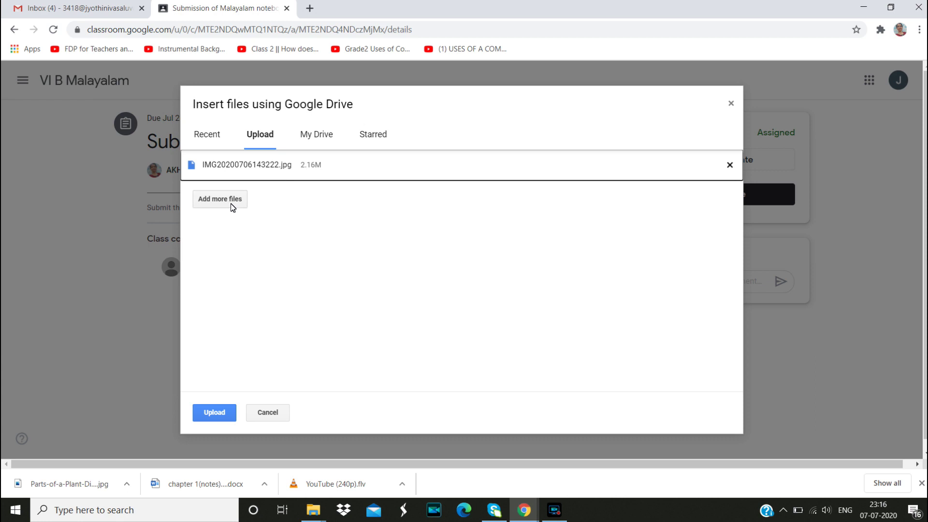
click(231, 205)
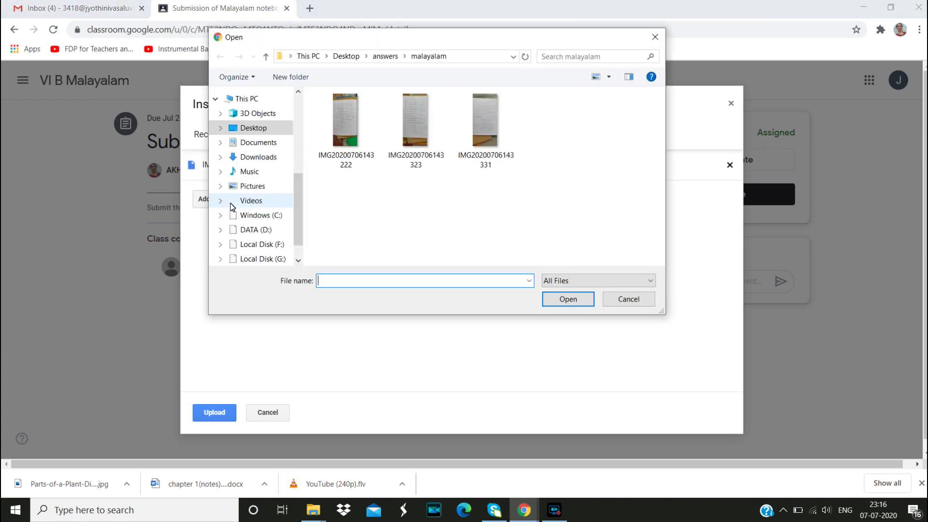
click(414, 127)
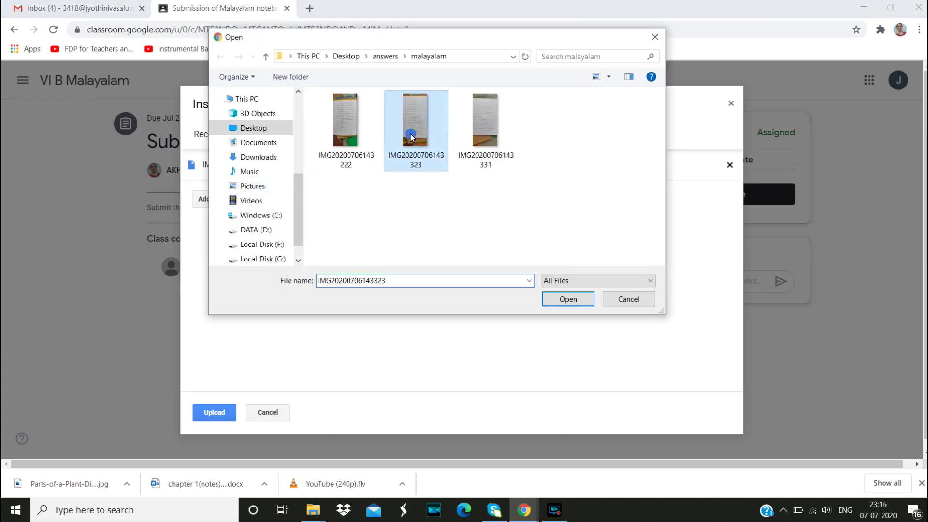
click(569, 299)
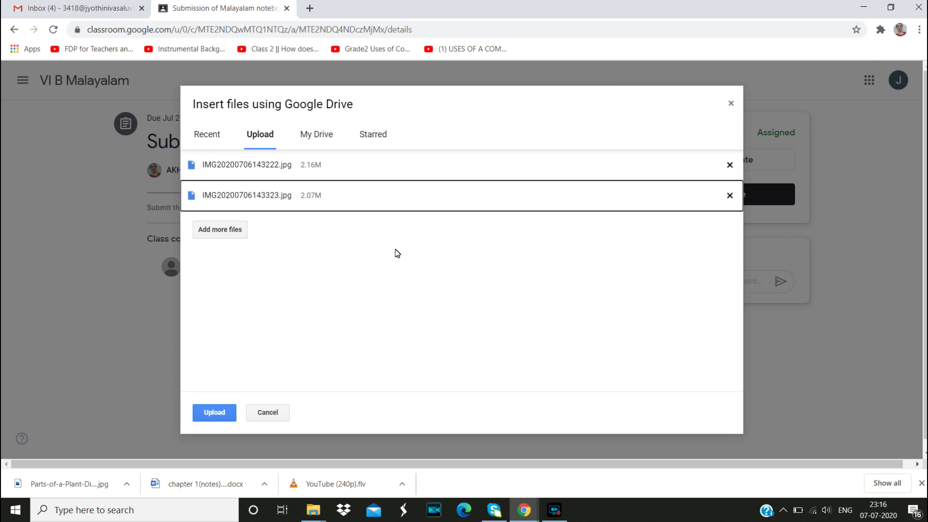
click(225, 232)
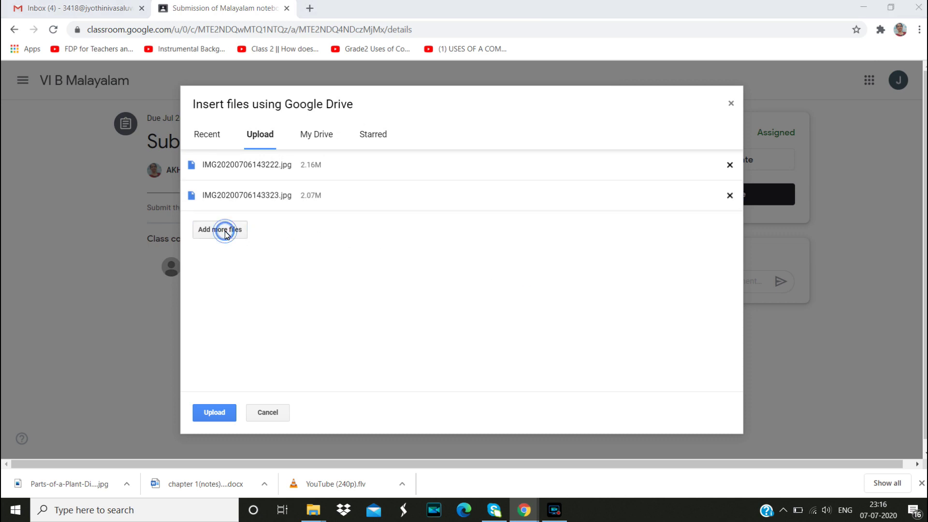
click(480, 138)
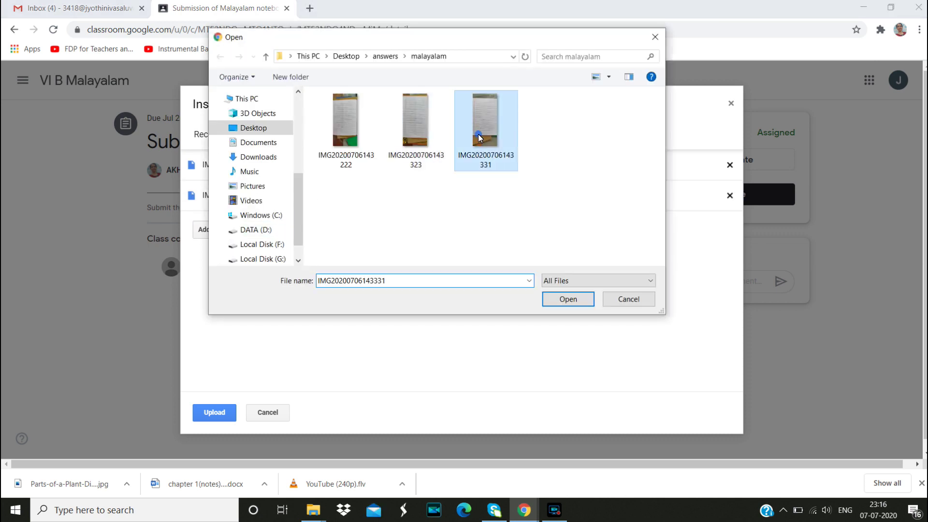
click(572, 302)
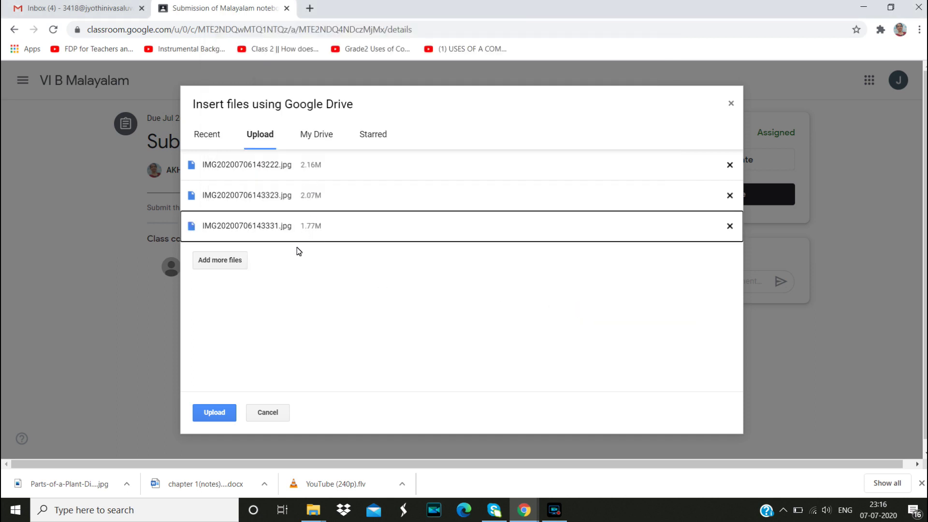
click(214, 413)
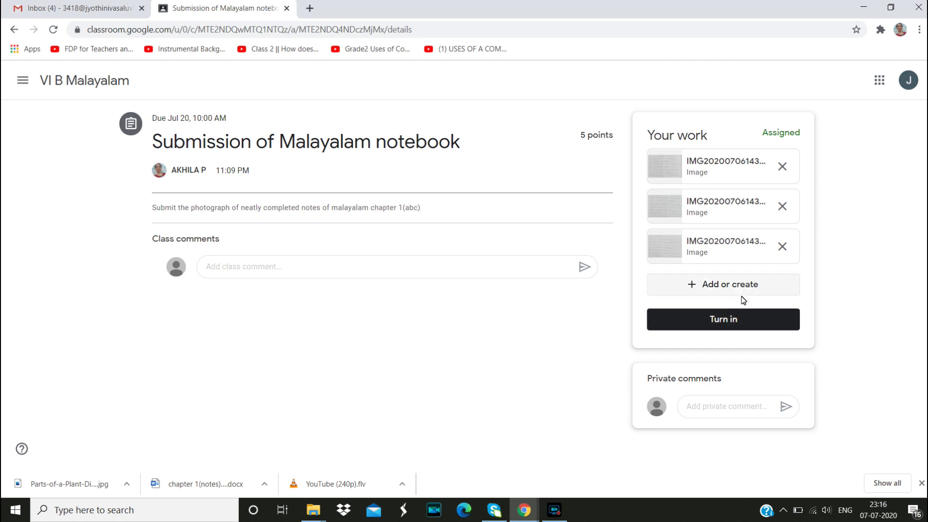
Turn in the Malayalam notebook assignment and confirm submitting all three photo attachments
click(728, 321)
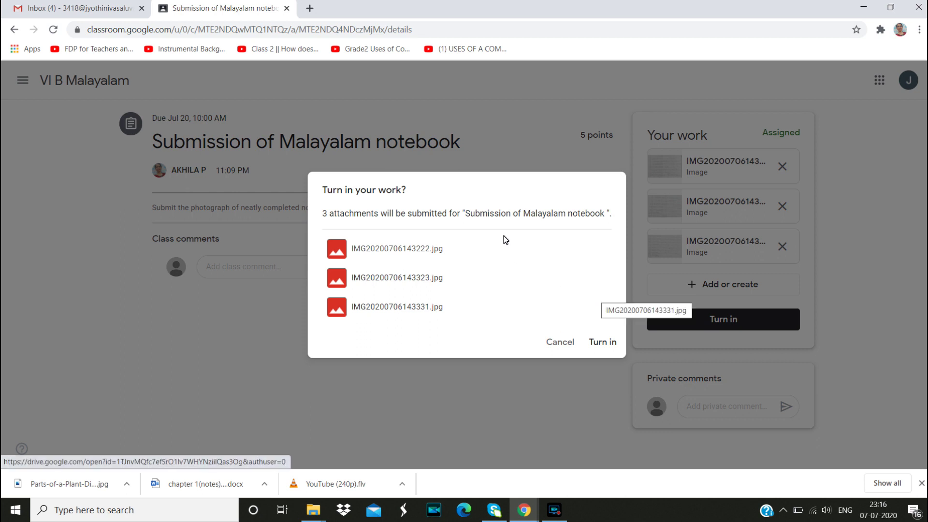
click(605, 344)
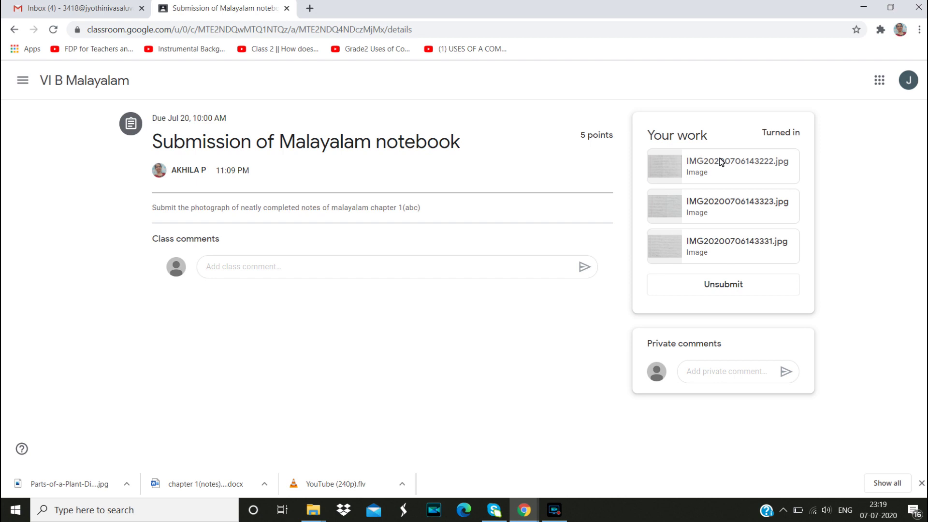
Unsubmit the notebook assignment and remove its third photo attachment
click(720, 289)
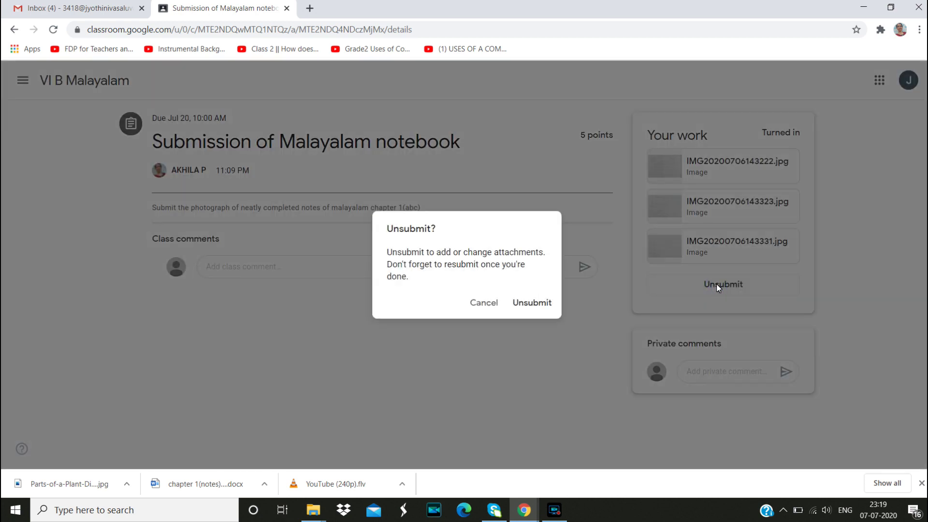
click(541, 304)
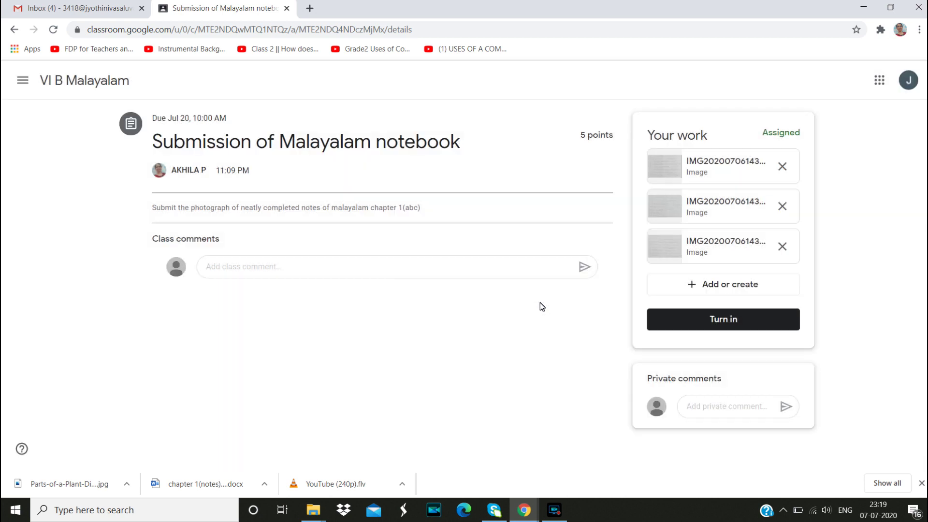
click(784, 249)
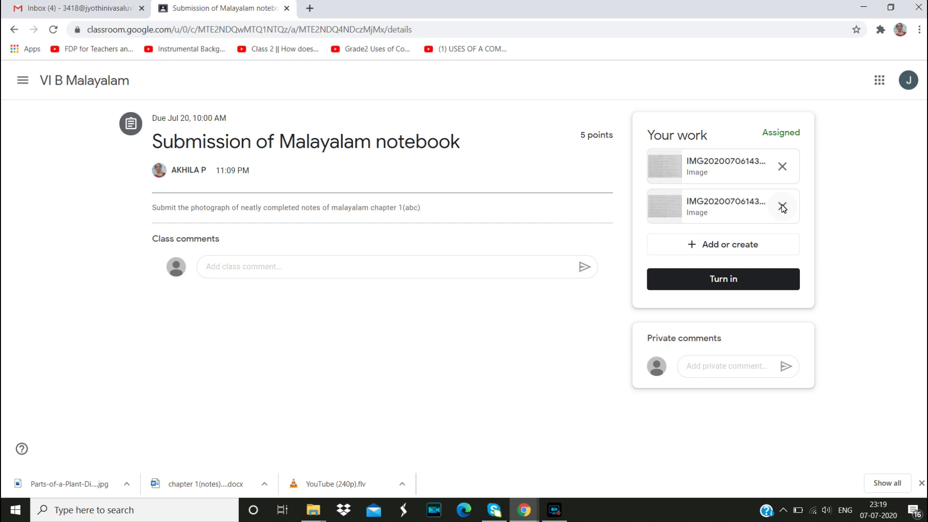
Re-upload IMG20200706143331.jpg from the computer as the assignment's third attachment
click(747, 245)
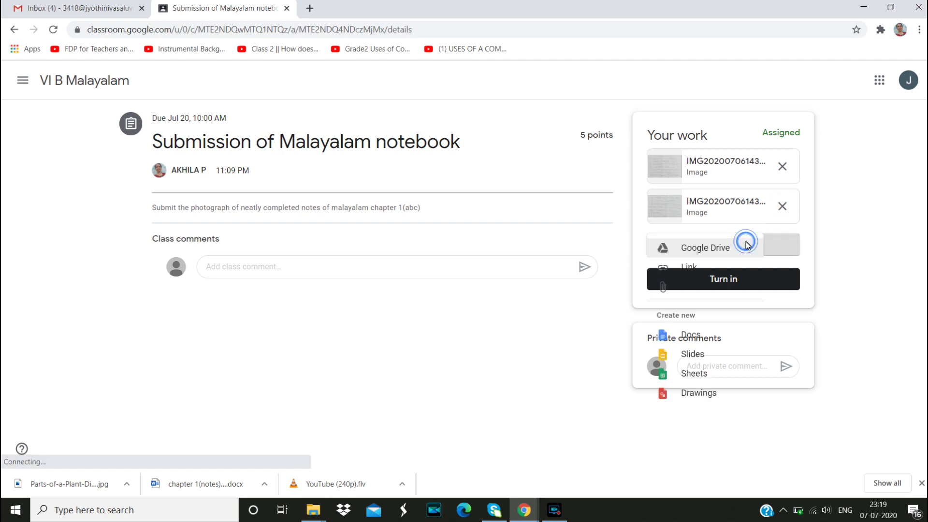
click(690, 309)
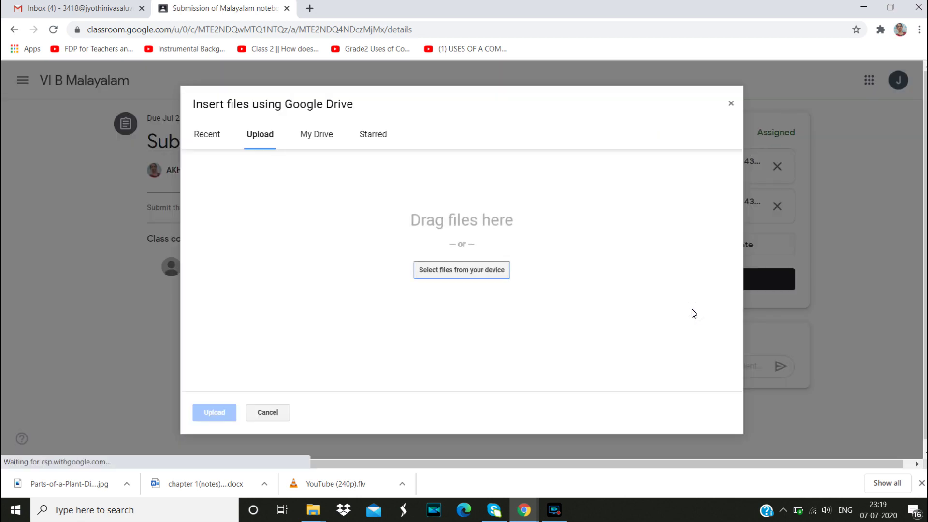
click(486, 269)
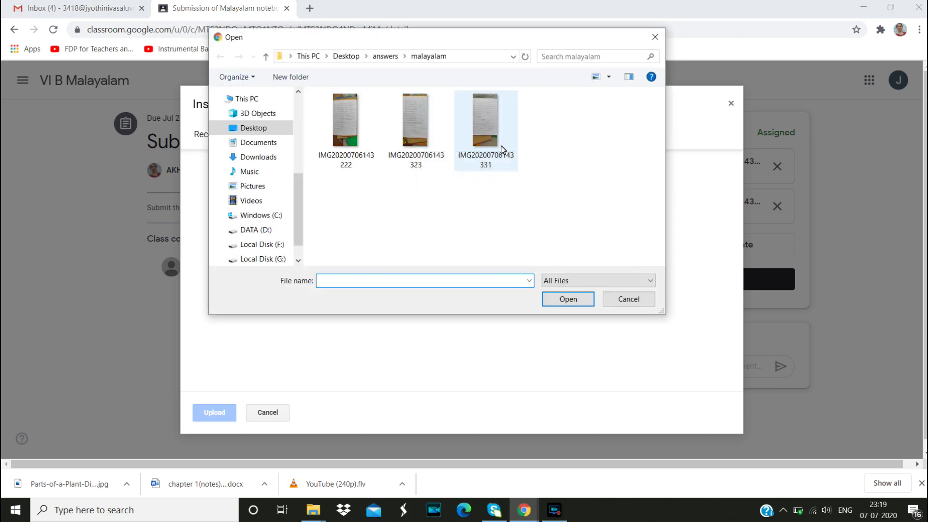
click(498, 142)
click(569, 300)
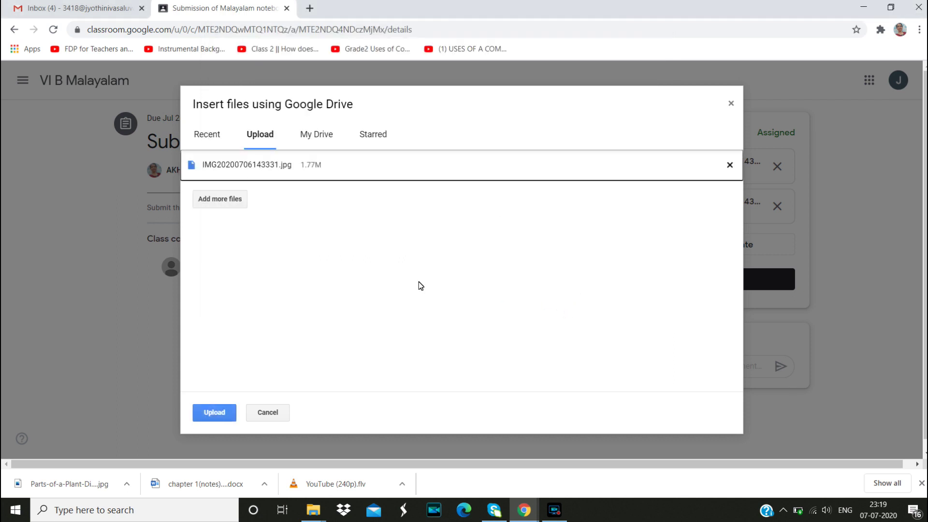
click(222, 415)
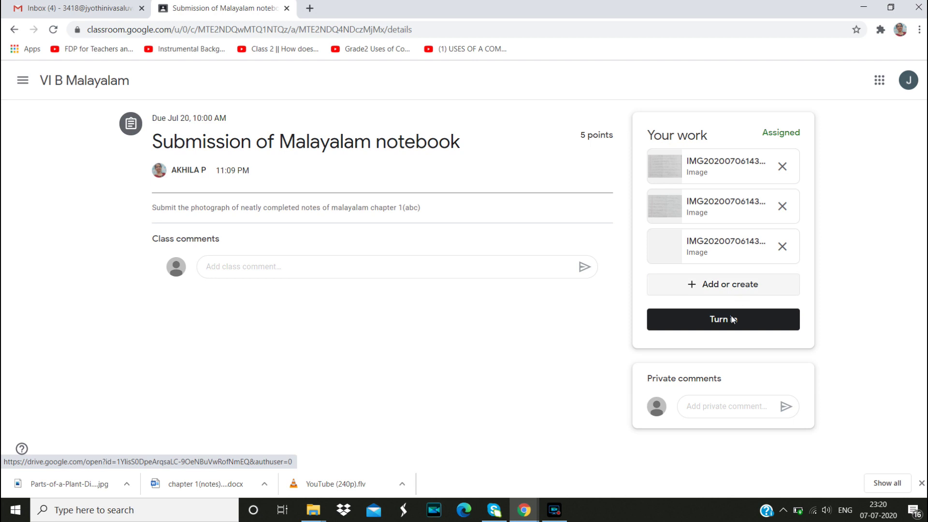
Resubmit the notebook assignment with its three photo attachments
click(730, 327)
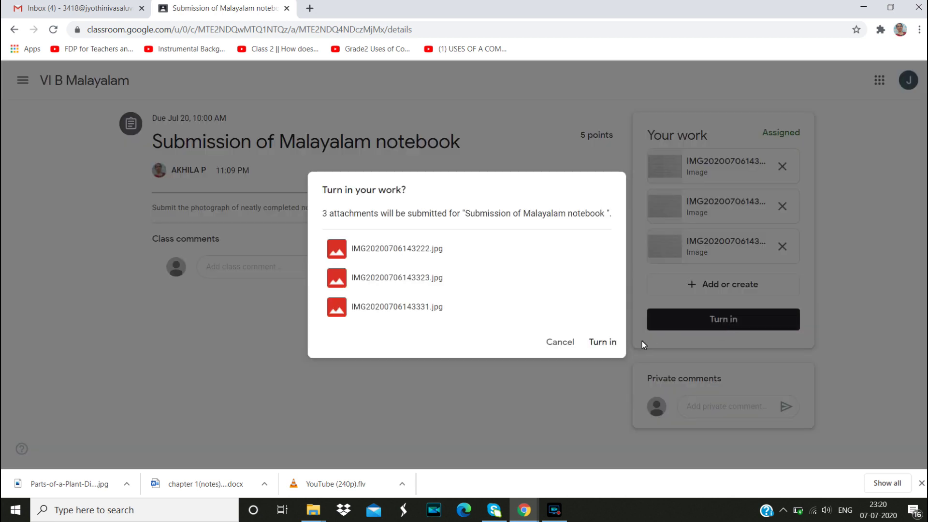
click(601, 343)
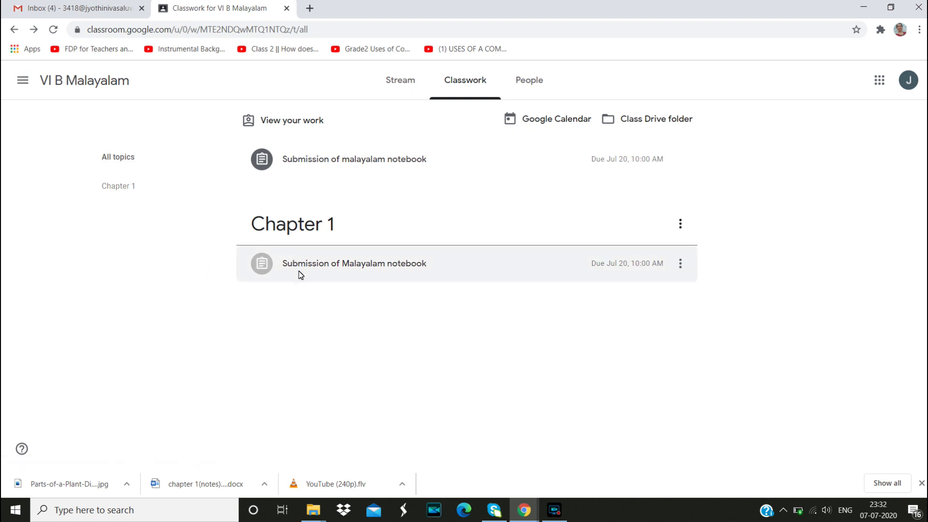
Go through Classes to VI B Malayalam's Classwork and open the Chapter 1 topic
click(22, 82)
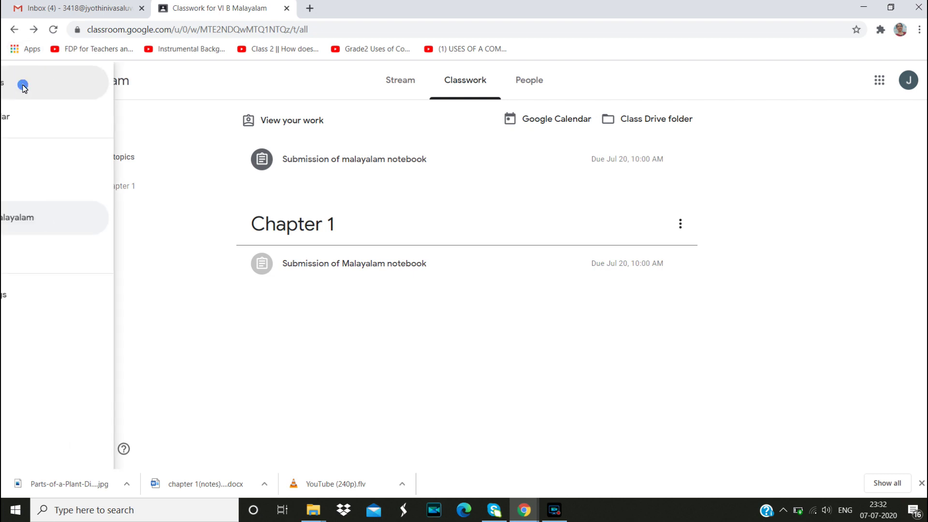
click(54, 85)
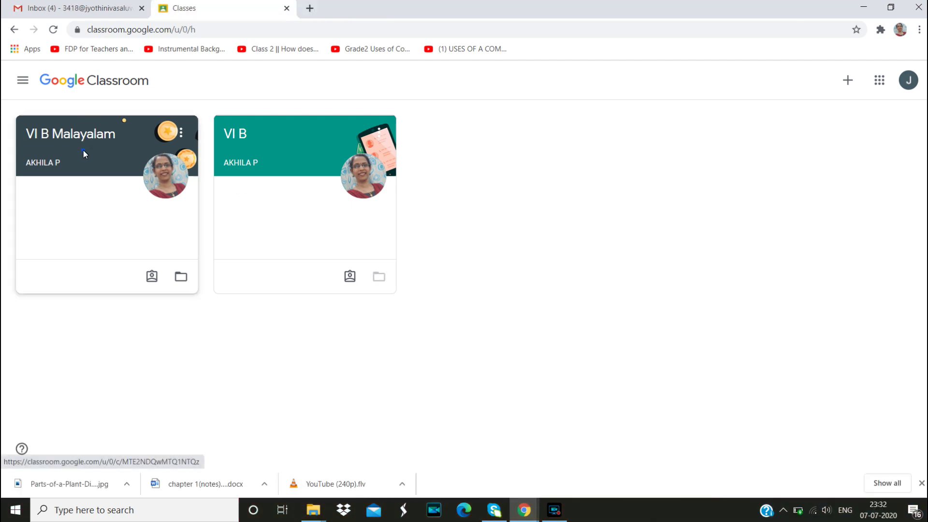
click(83, 150)
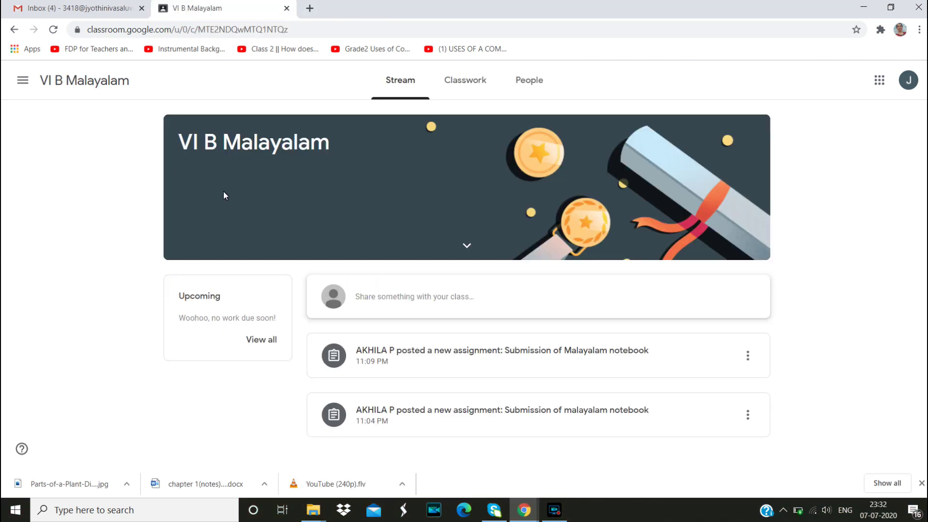
click(461, 85)
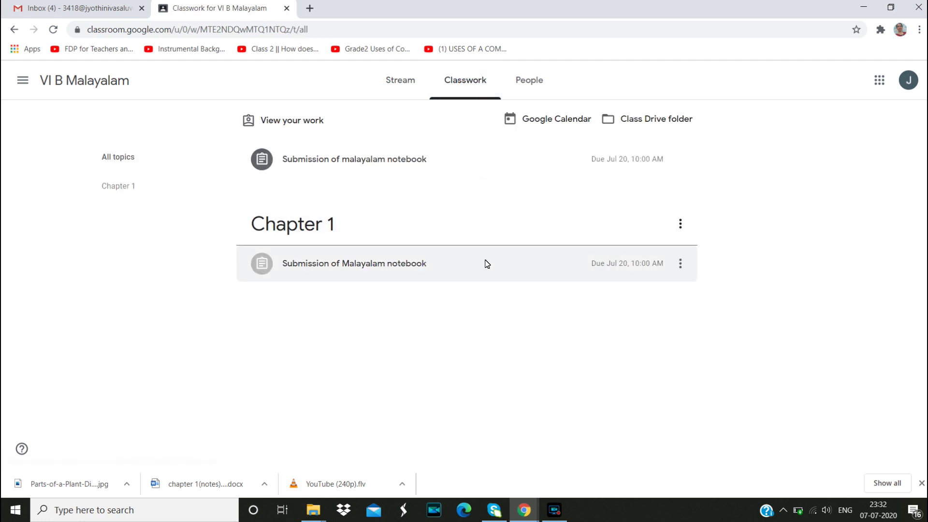
click(324, 231)
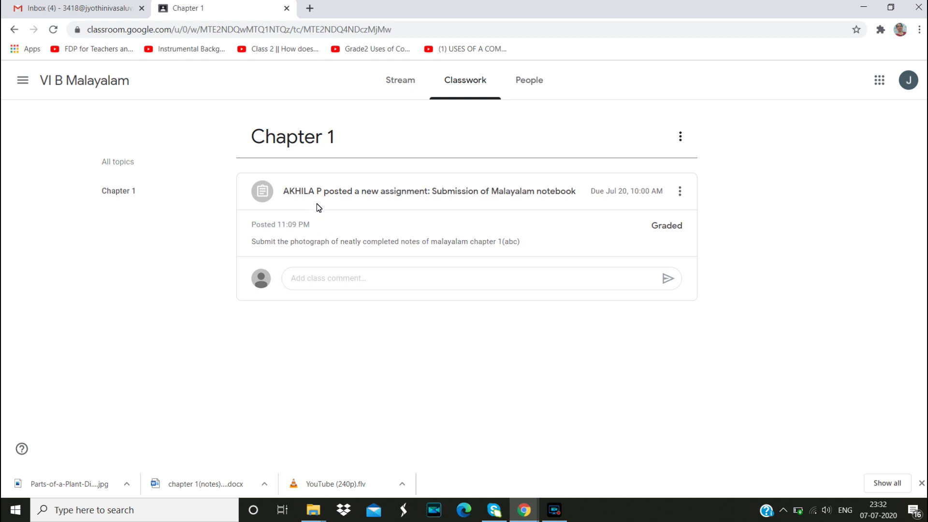
Review the notebook assignment's 5/5 grade, then bring up the navigation drawer
click(264, 196)
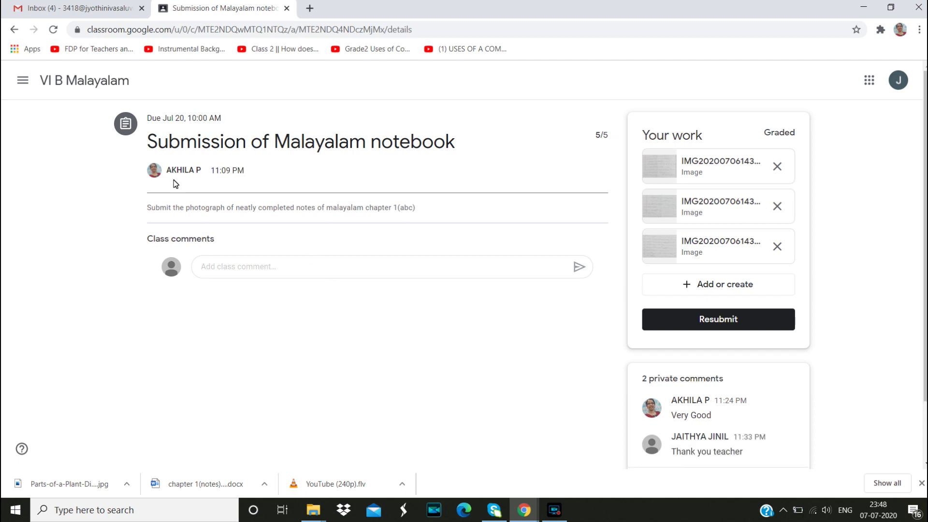
click(23, 80)
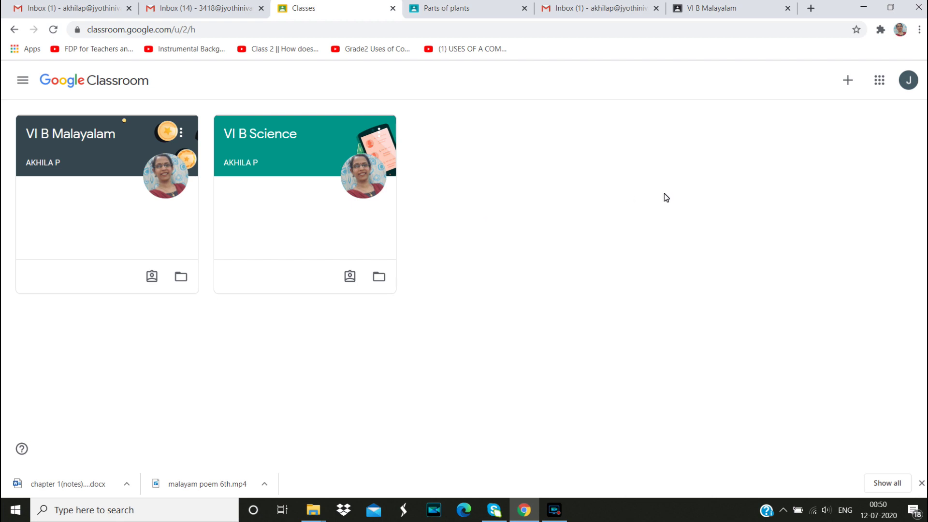
Join VI B Hindi by entering the teacher's class code
click(848, 80)
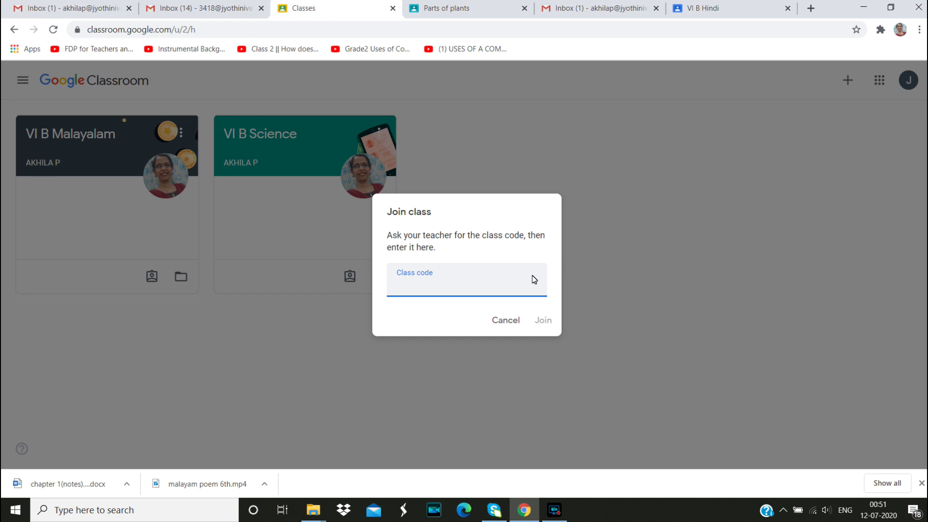
click(543, 321)
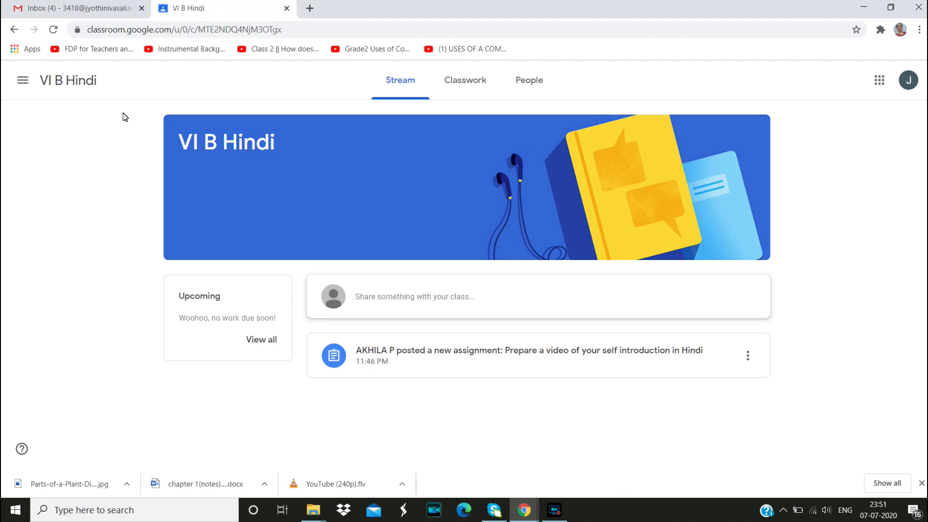
Return to the Classes list from the navigation drawer to reach VI B Hindi
click(22, 82)
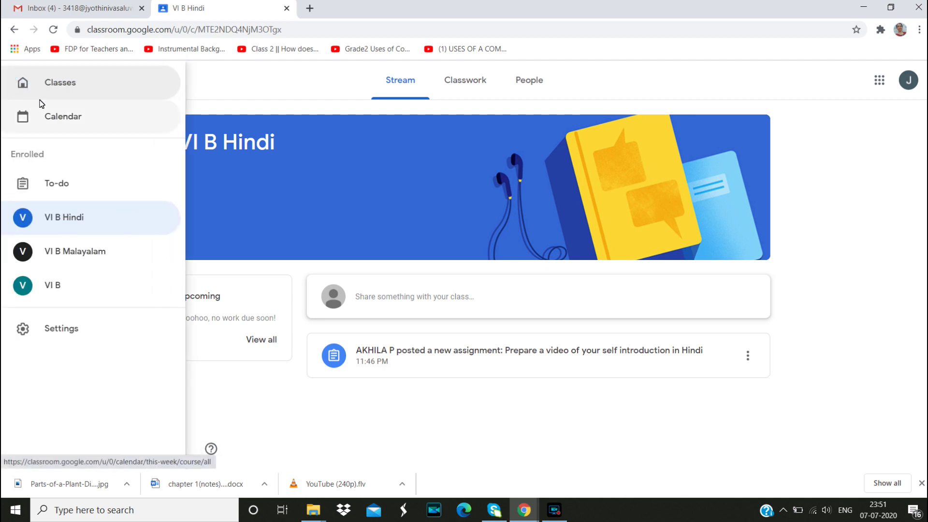
click(46, 82)
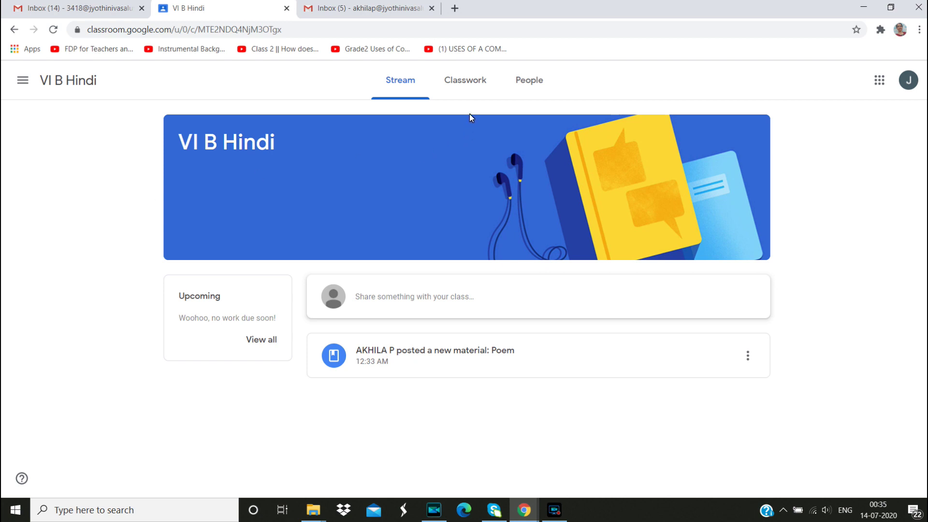
Open the YouTube (360p).mp4 video from the Poem material in the First chapter topic
click(471, 81)
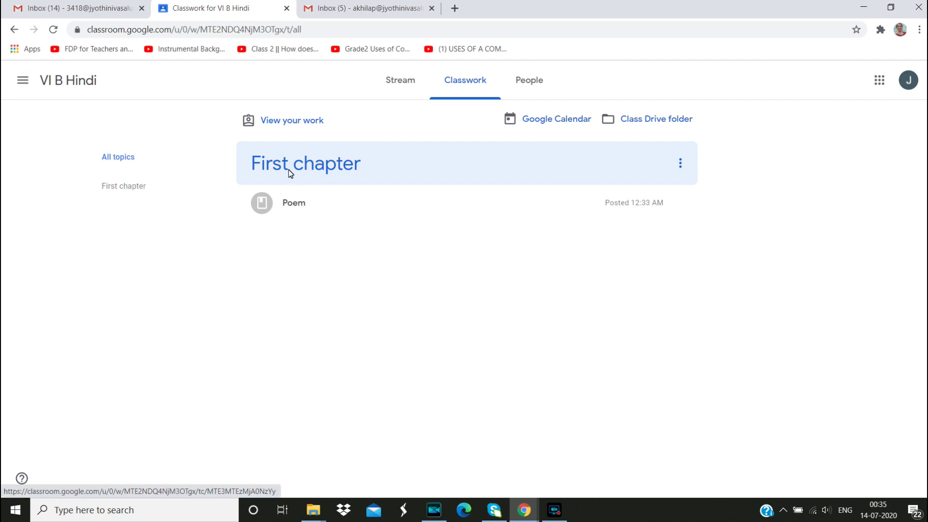
click(344, 165)
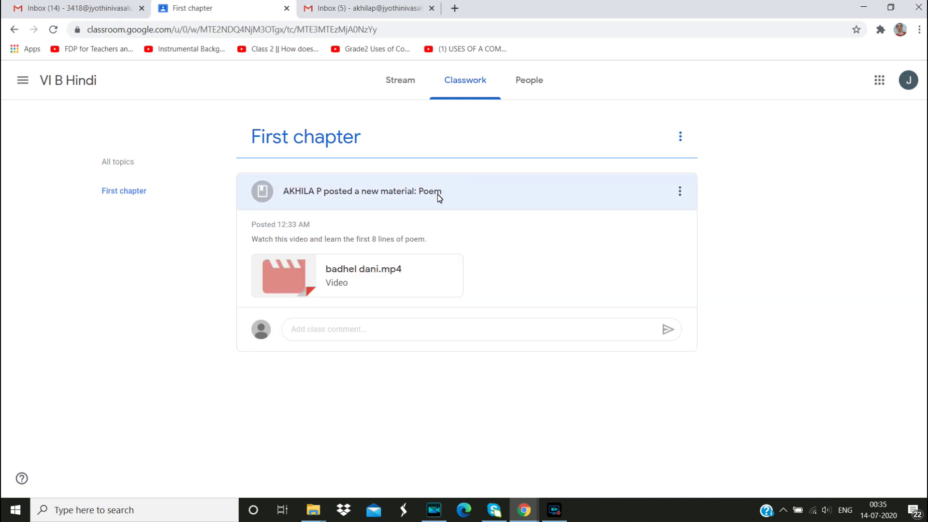
click(269, 195)
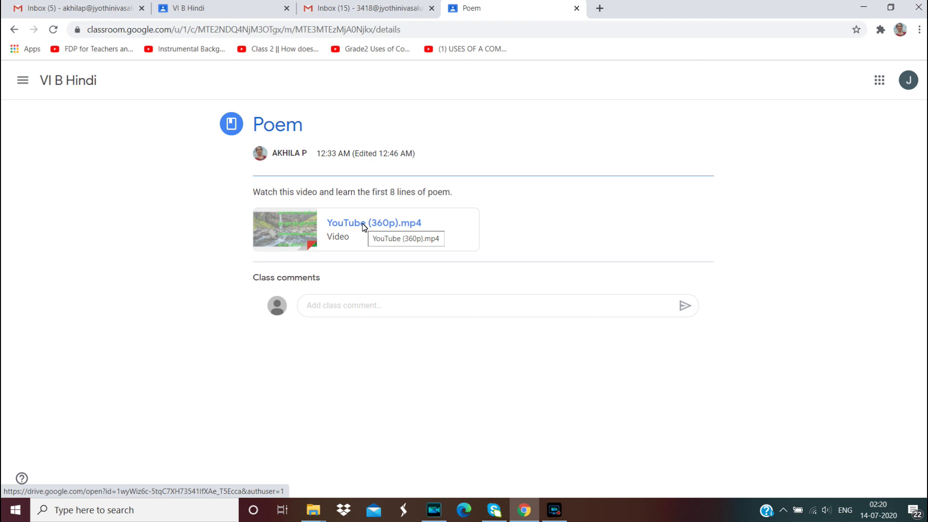
click(364, 225)
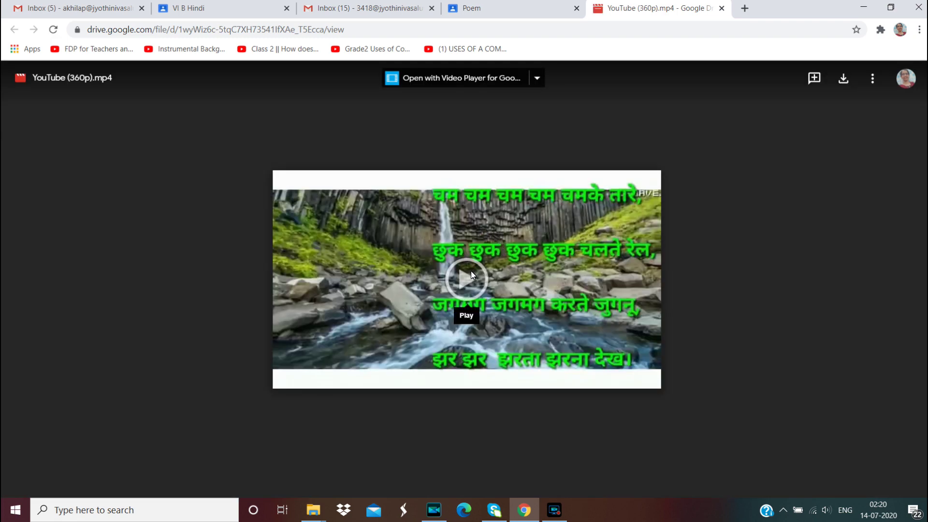
Play the poem video, skip ahead to 0:17, and adjust the volume
click(469, 275)
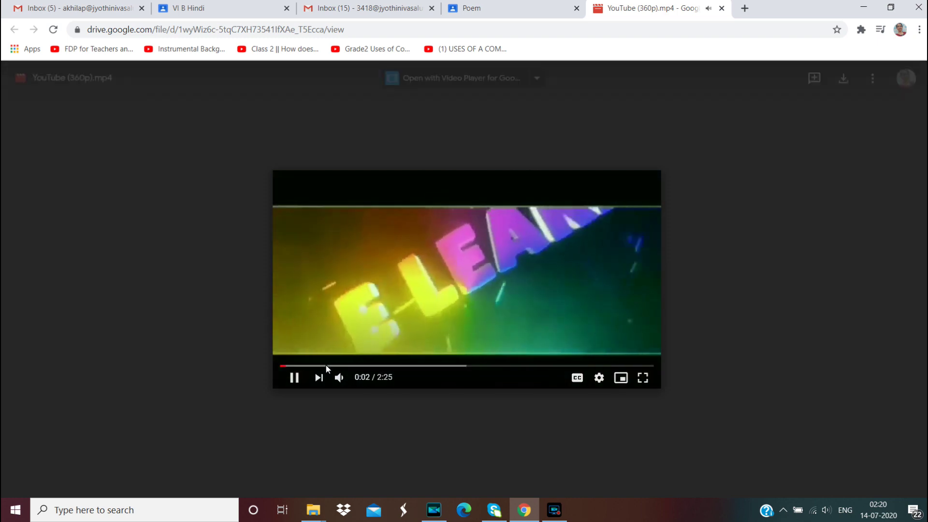
click(327, 366)
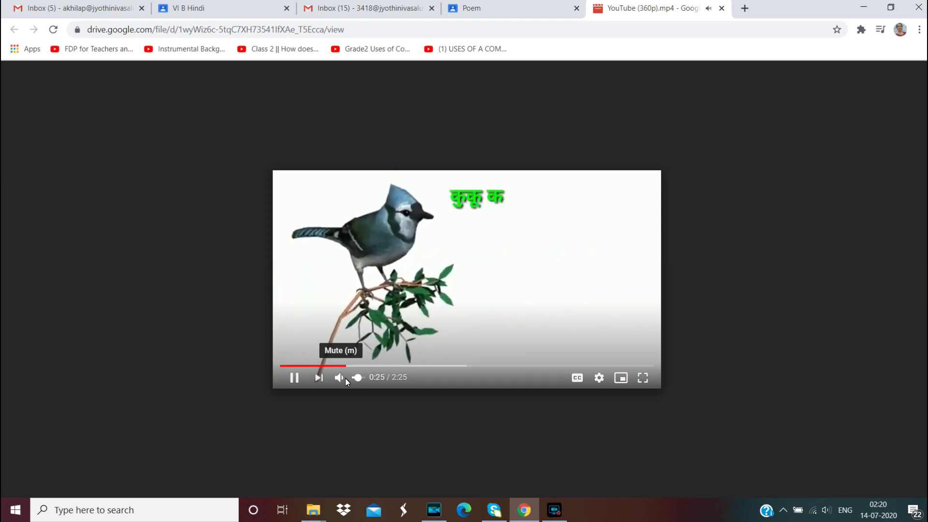
click(367, 378)
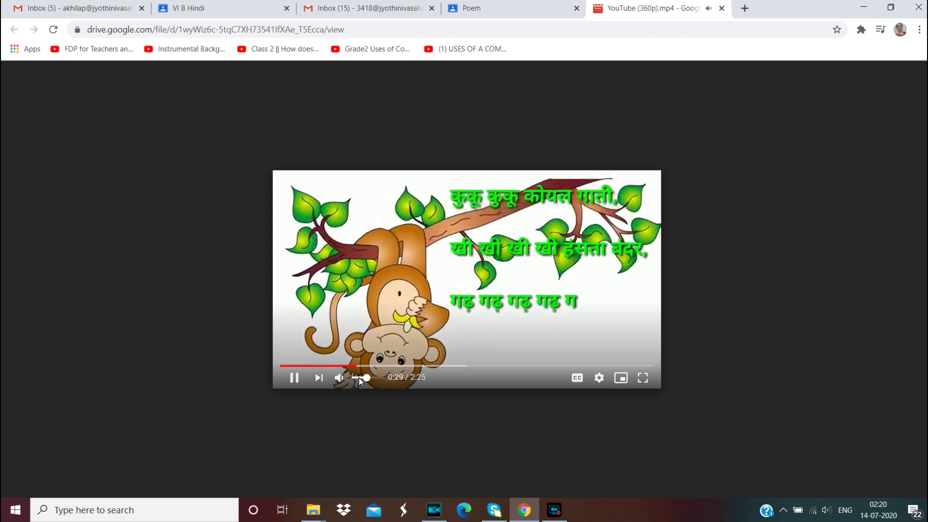
click(358, 378)
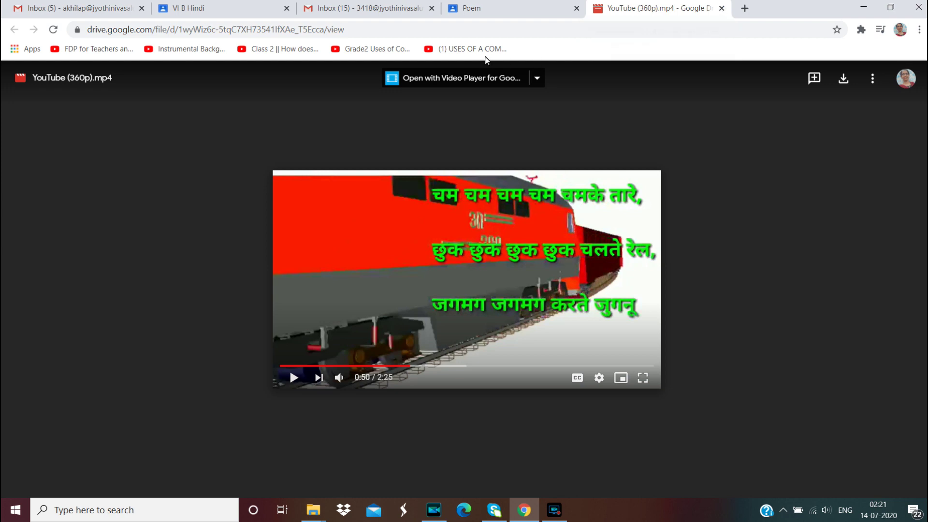
Close the Drive video tab and return to the Classes page showing three classes
click(722, 9)
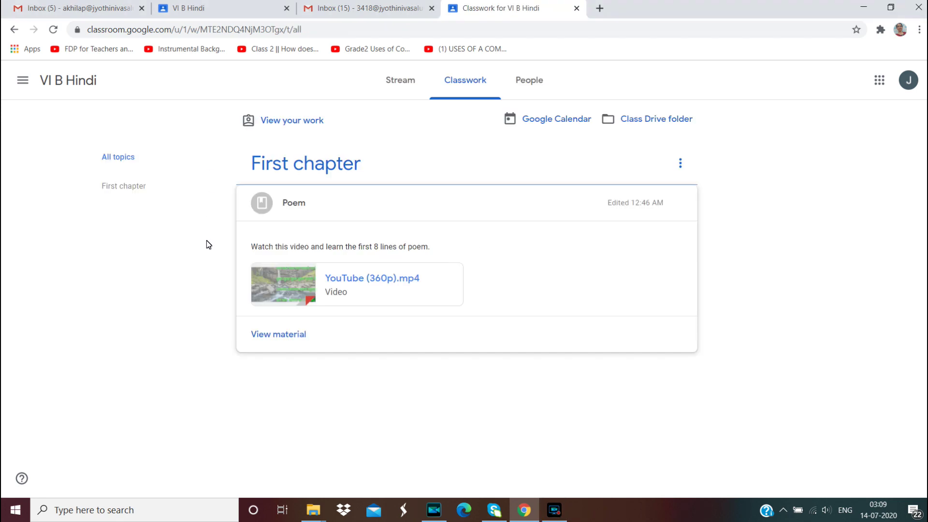
click(23, 83)
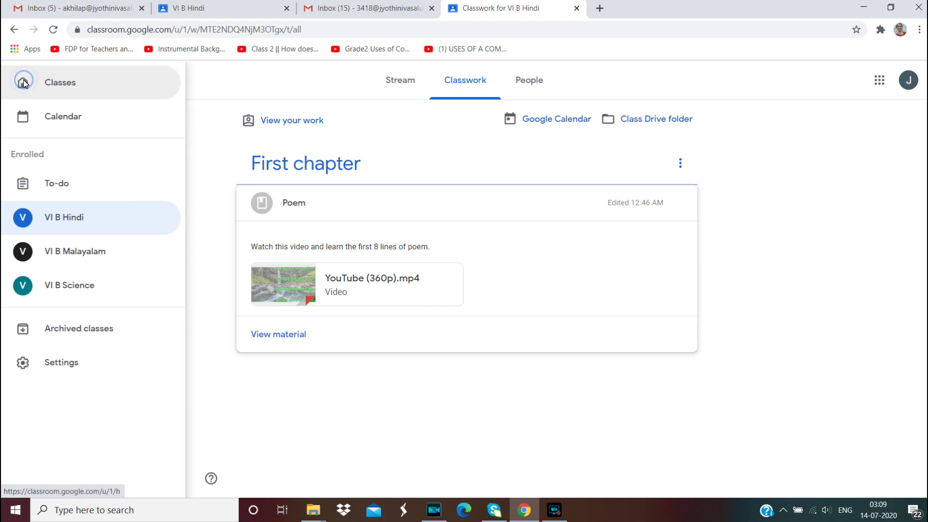
click(87, 86)
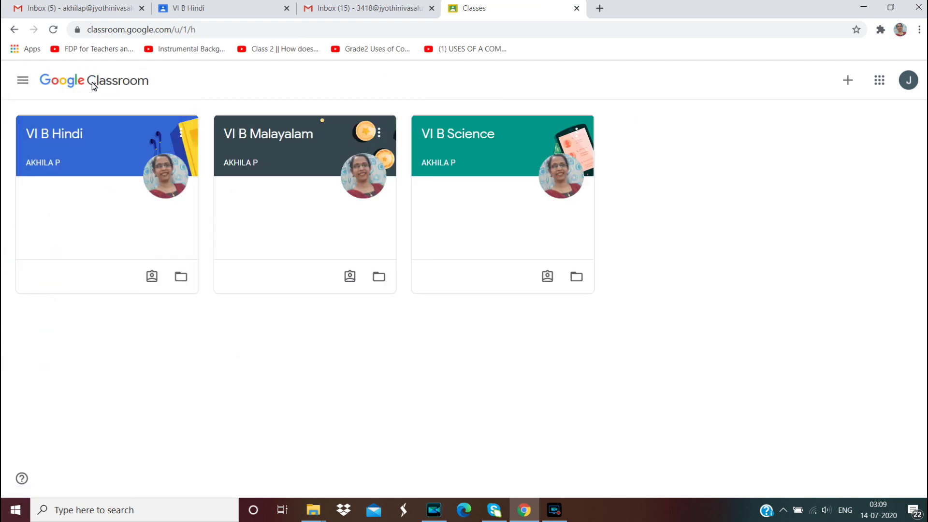